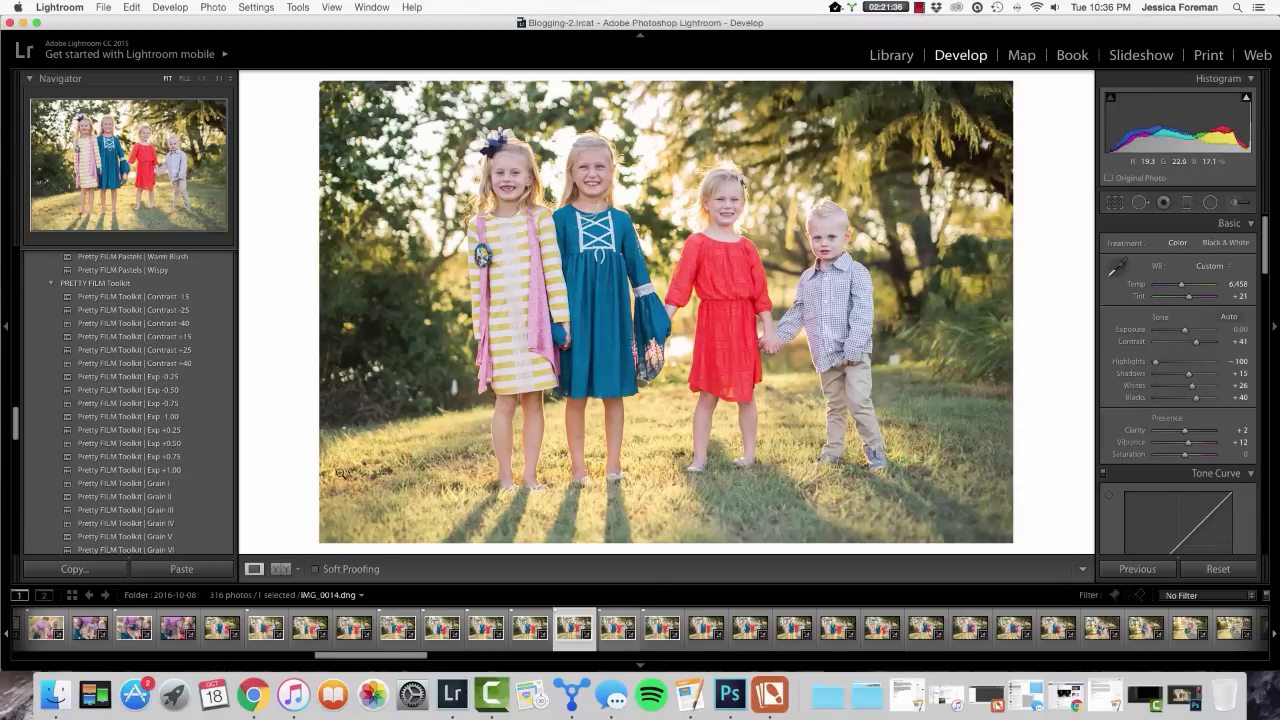
Compare the sibling group shots IMG_0014 and IMG_0022 to judge each child's expression.
{"action": "left_click", "coordinate": [662, 628]}
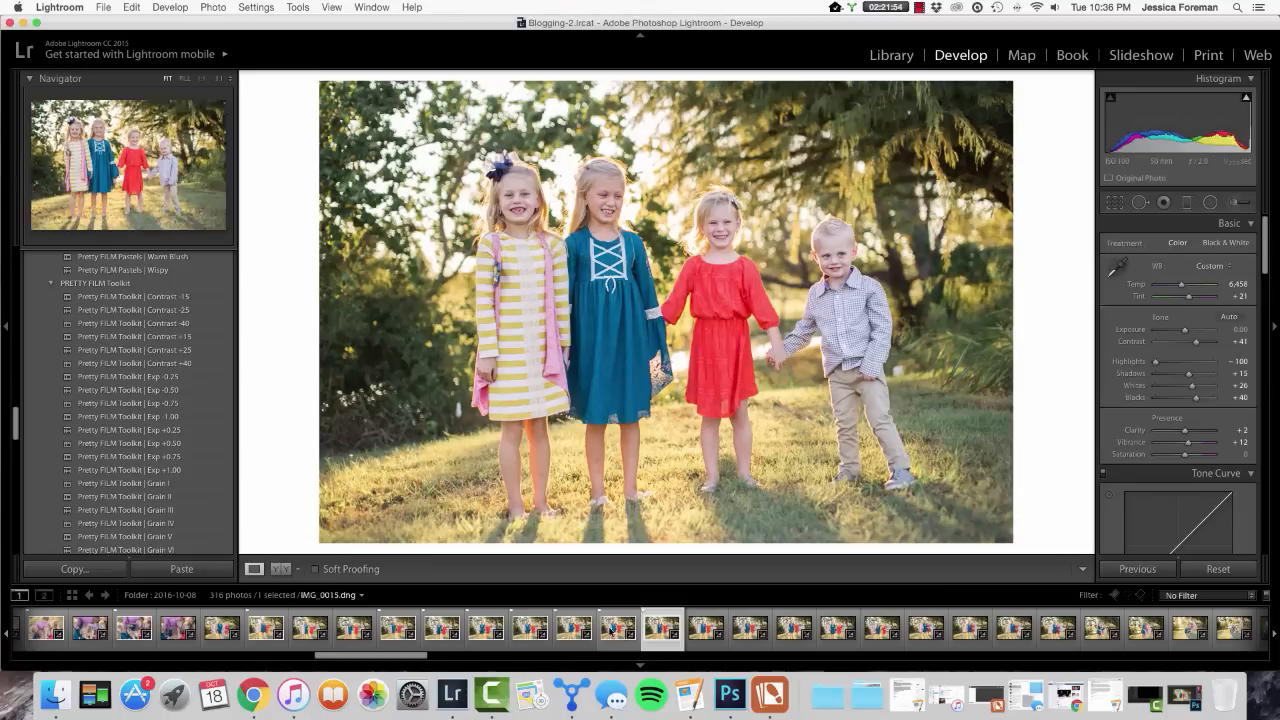
{"action": "left_click", "coordinate": [563, 632]}
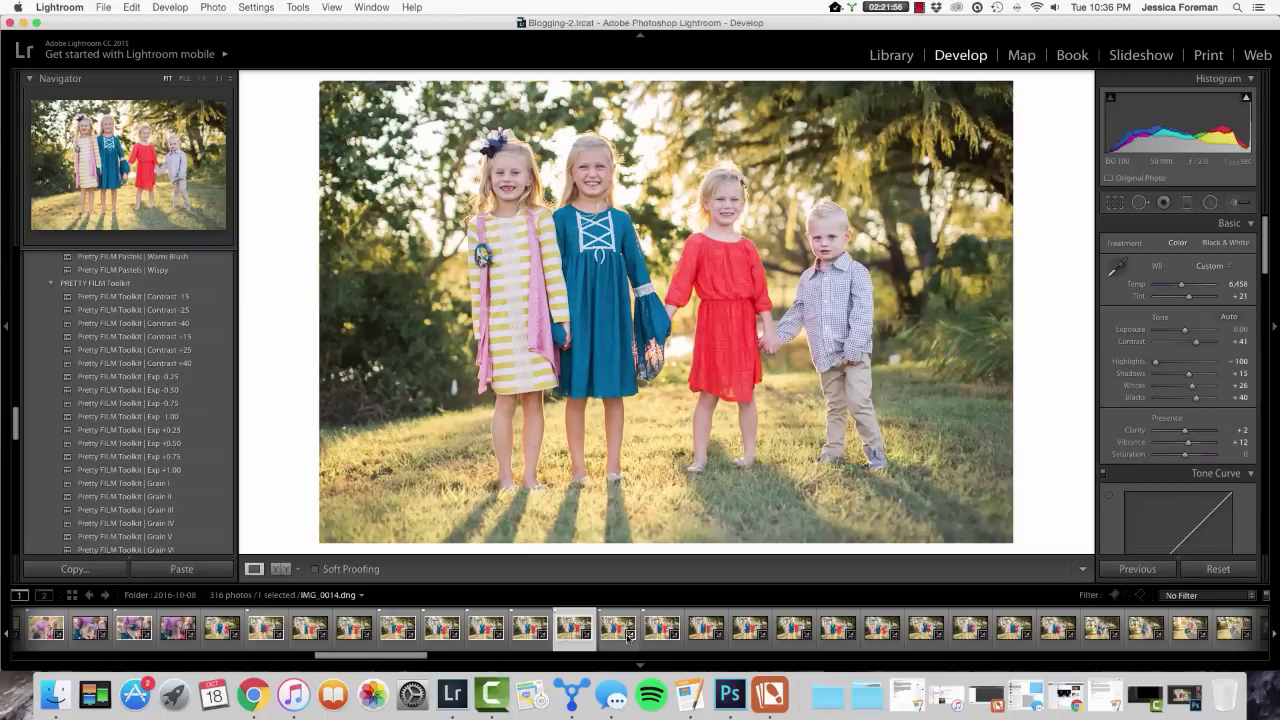
{"action": "left_click", "coordinate": [655, 636]}
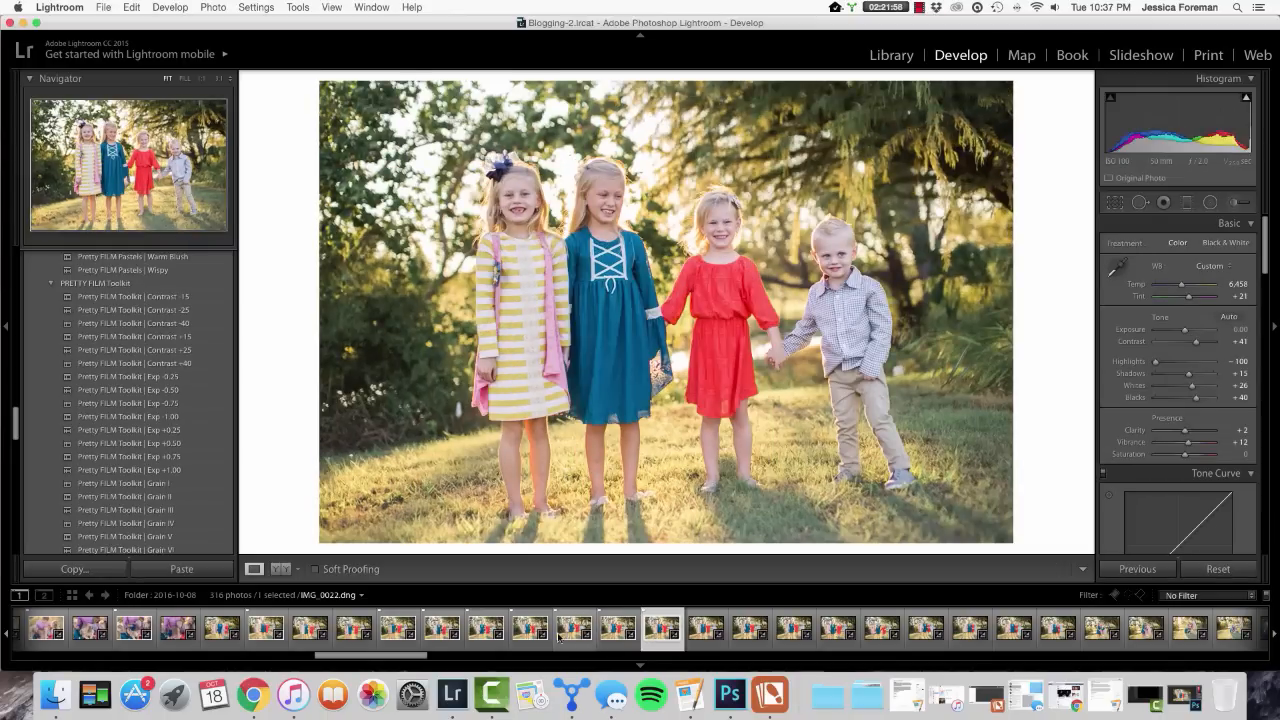
{"action": "left_click", "coordinate": [560, 636]}
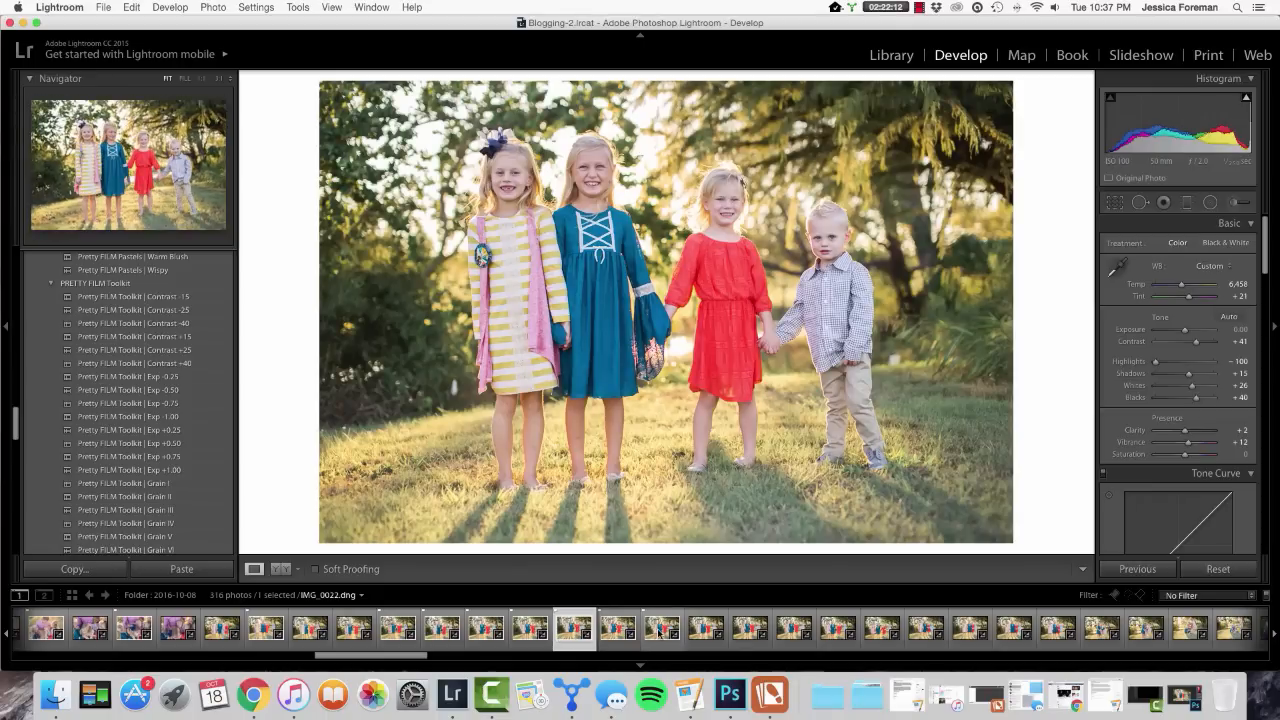
{"action": "left_click", "coordinate": [660, 630]}
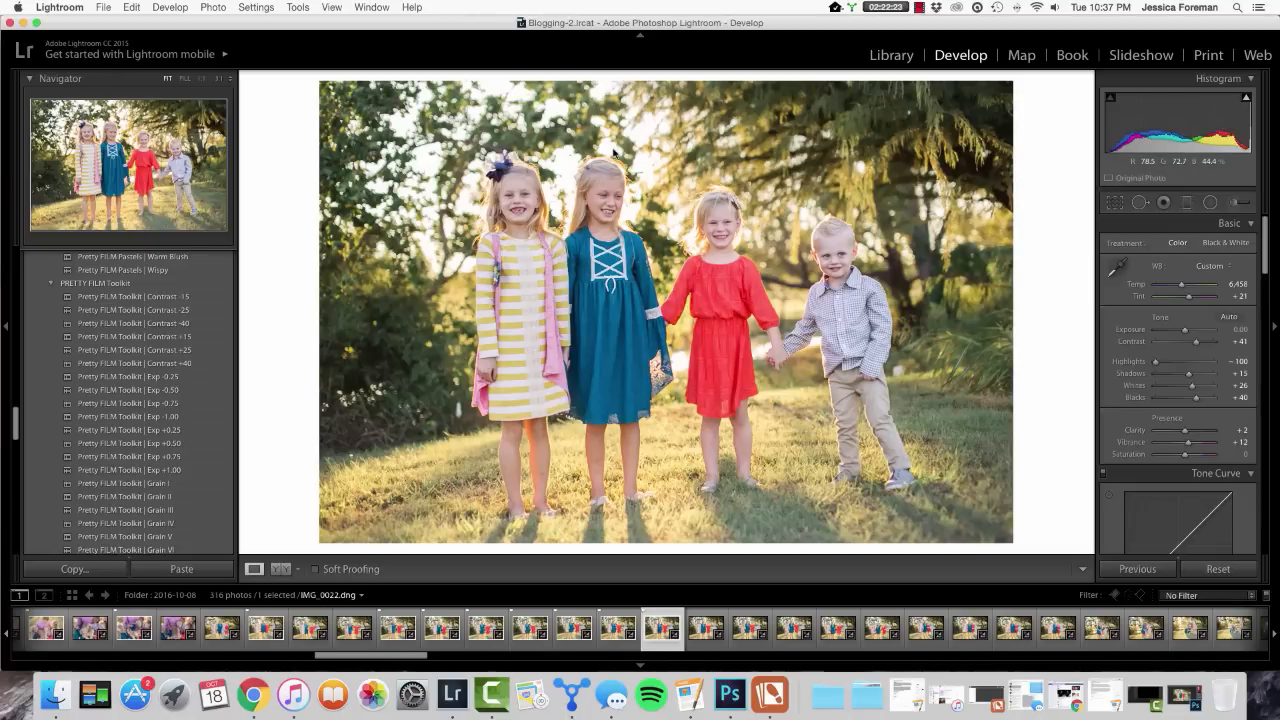
{"action": "left_click", "coordinate": [584, 634]}
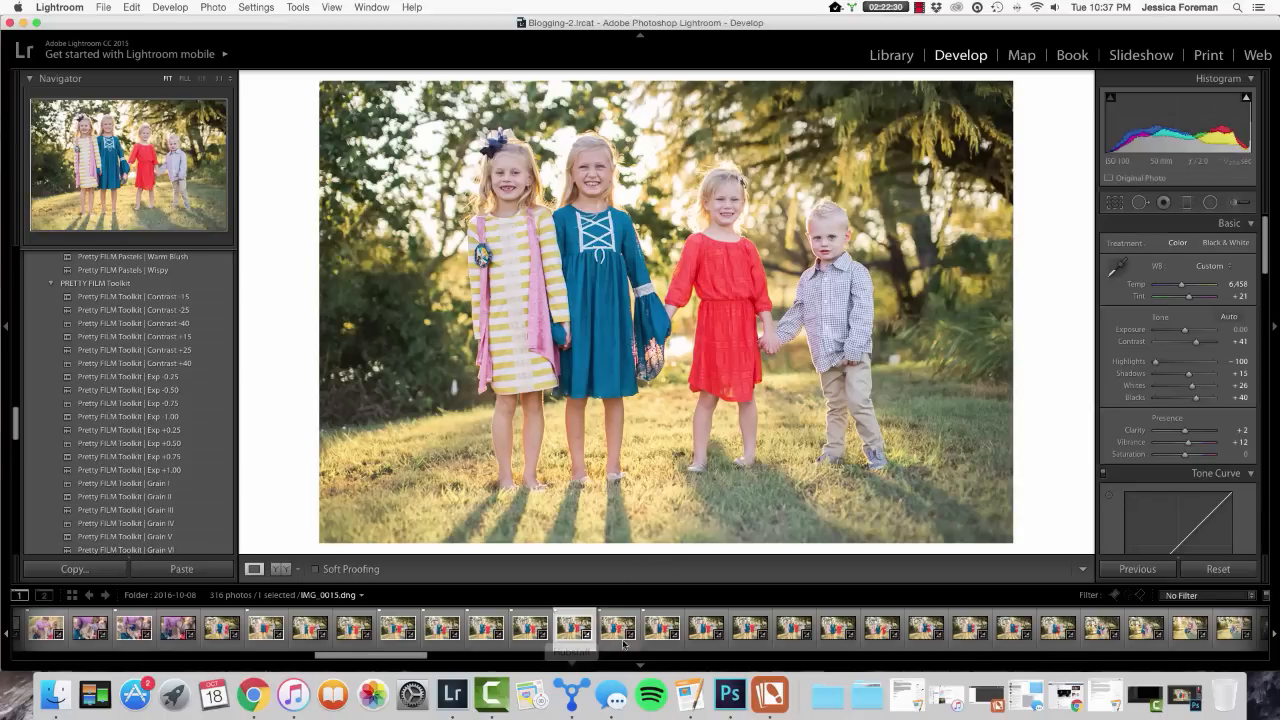
{"action": "left_click", "coordinate": [660, 630]}
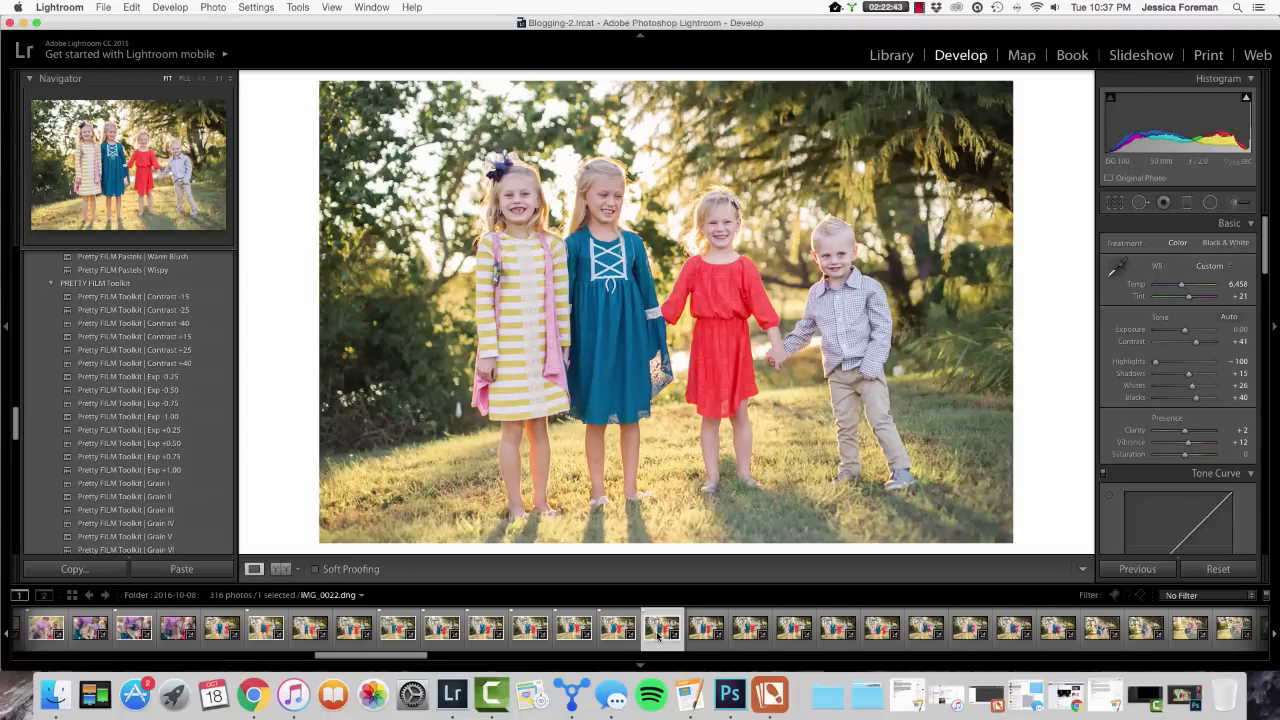
Open the IMG_0022 and IMG_0014 group photos in Photoshop for editing.
{"action": "key", "text": "super+e"}
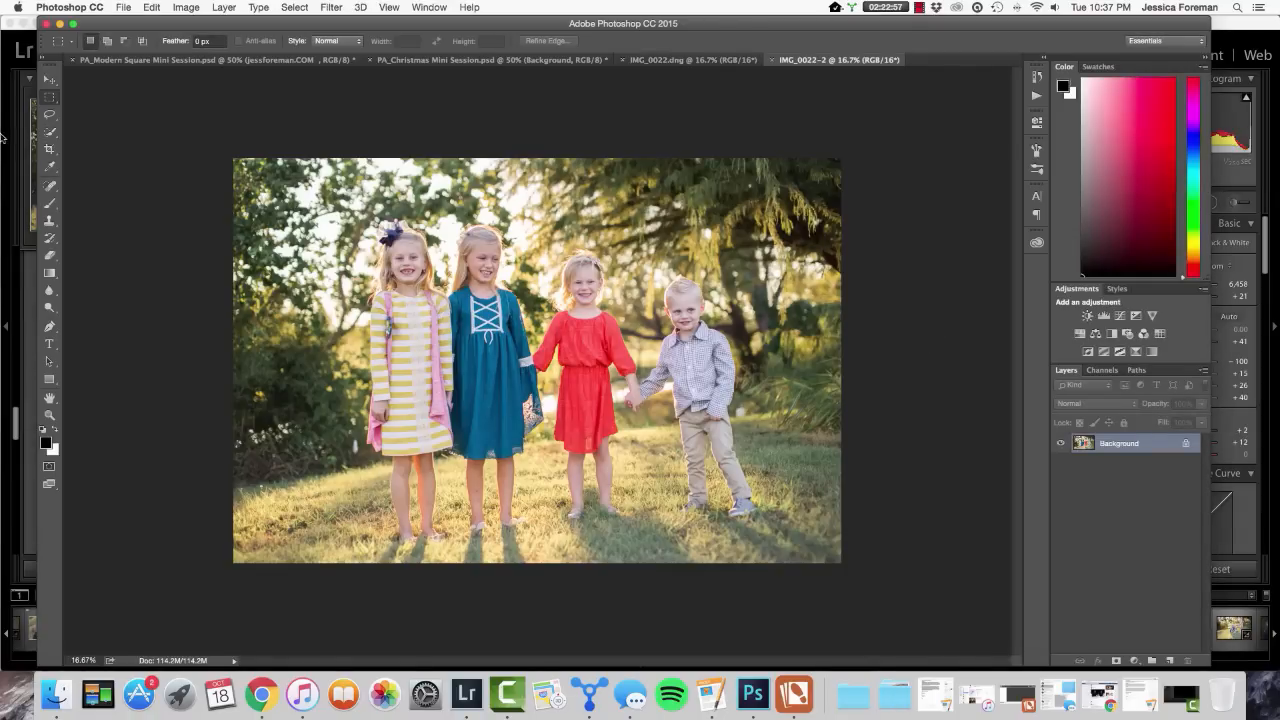
{"action": "left_click", "coordinate": [60, 24]}
{"action": "left_click", "coordinate": [573, 632]}
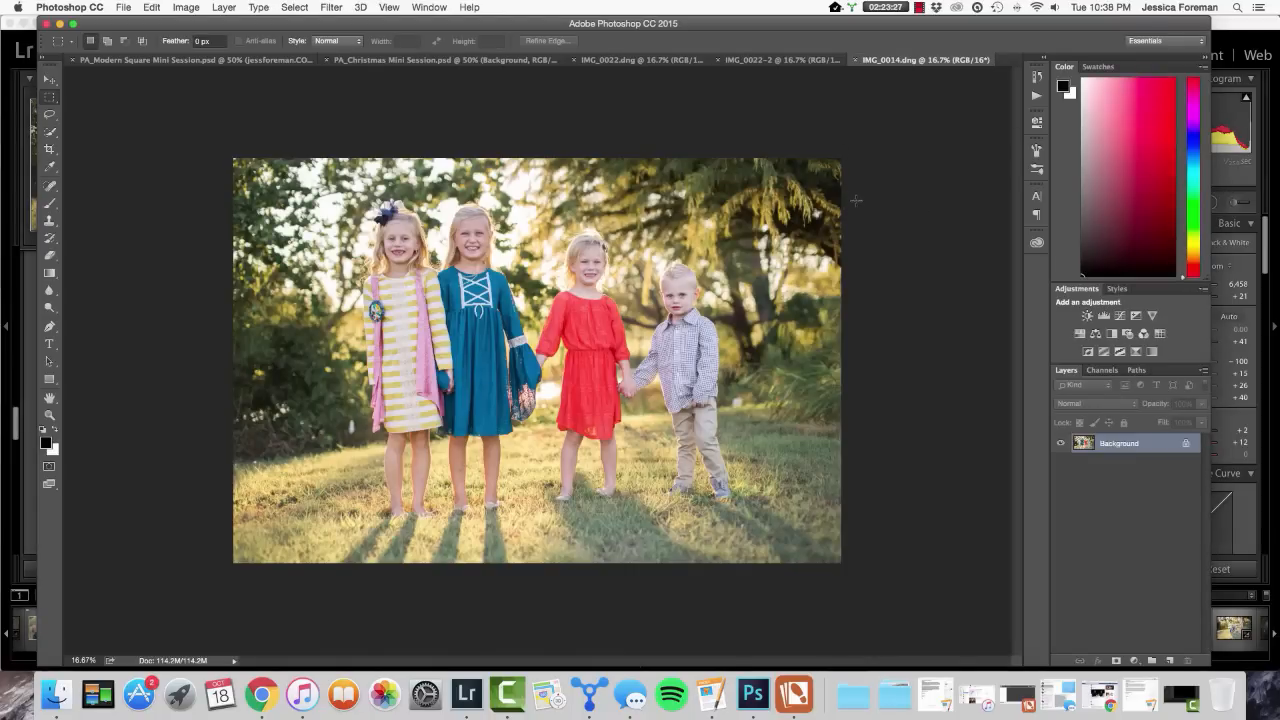
Float the IMG_0014 document and move its image onto IMG_0022-2 as a new layer aligned with the canvas.
{"action": "left_click", "coordinate": [51, 81]}
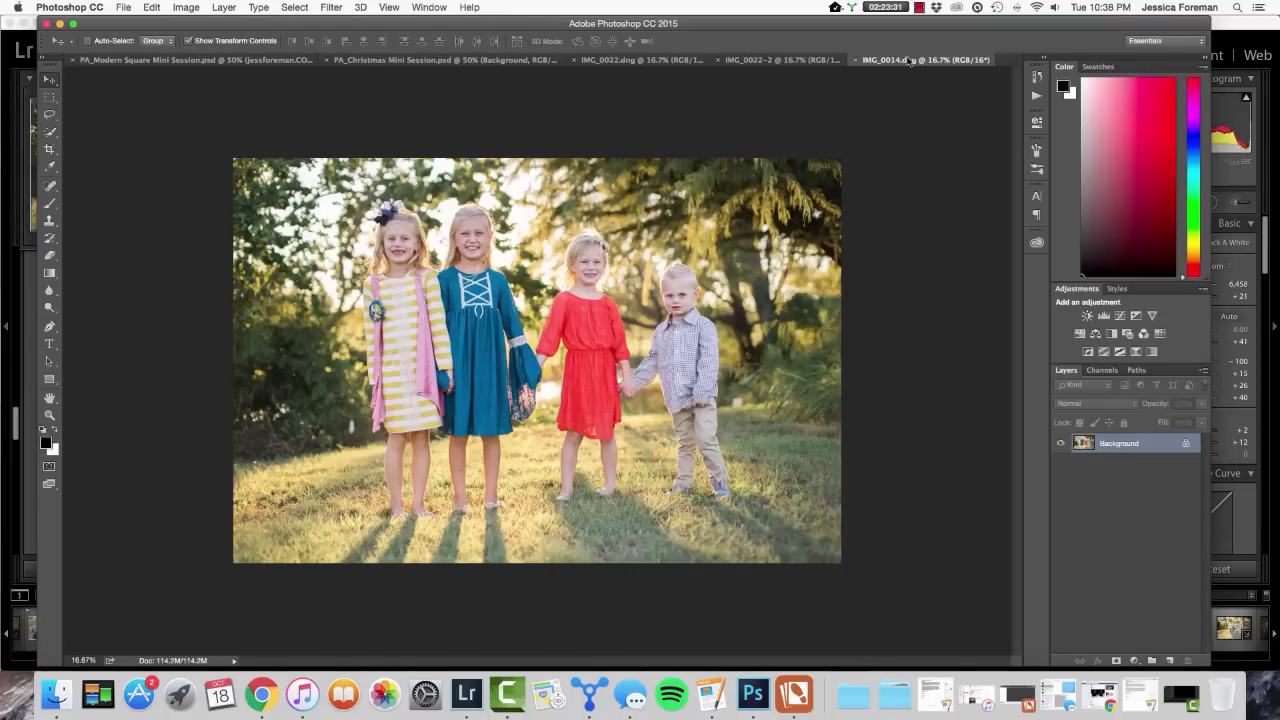
{"action": "left_click_drag", "start_coordinate": [920, 60], "coordinate": [884, 126]}
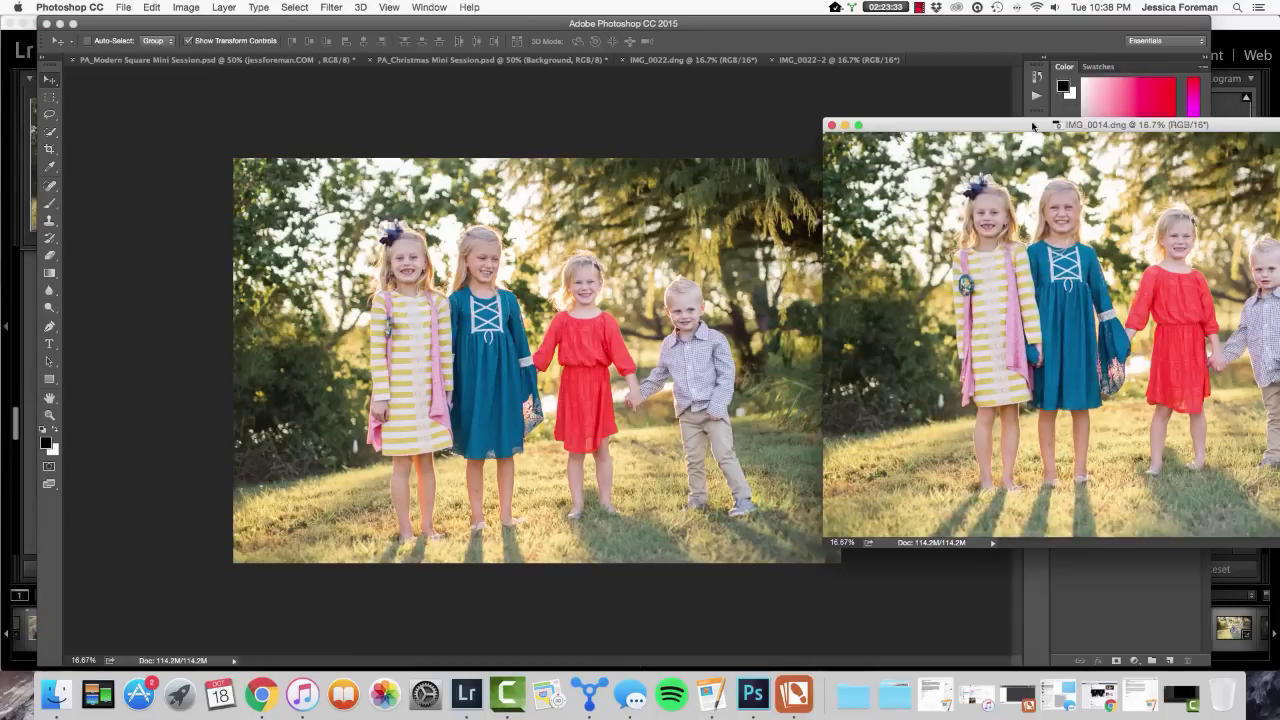
{"action": "left_click_drag", "start_coordinate": [1031, 124], "coordinate": [702, 124]}
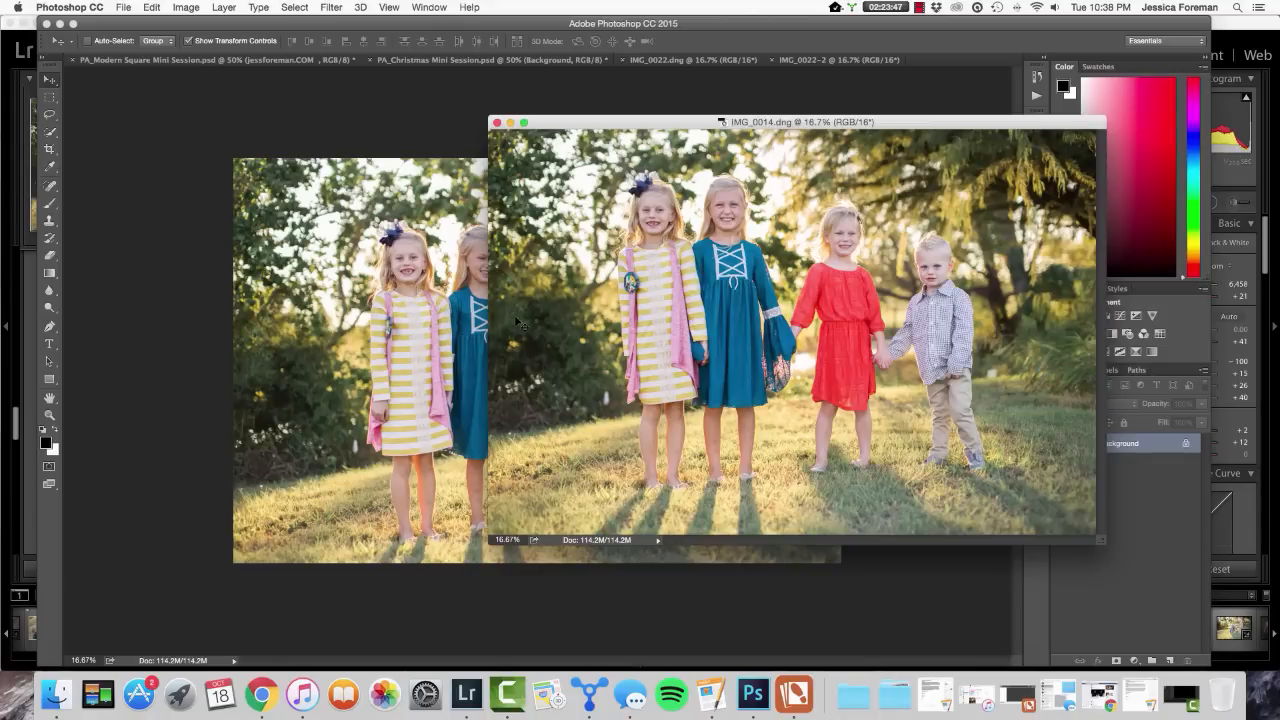
{"action": "left_click", "coordinate": [420, 333]}
{"action": "left_click_drag", "start_coordinate": [420, 333], "coordinate": [420, 336]}
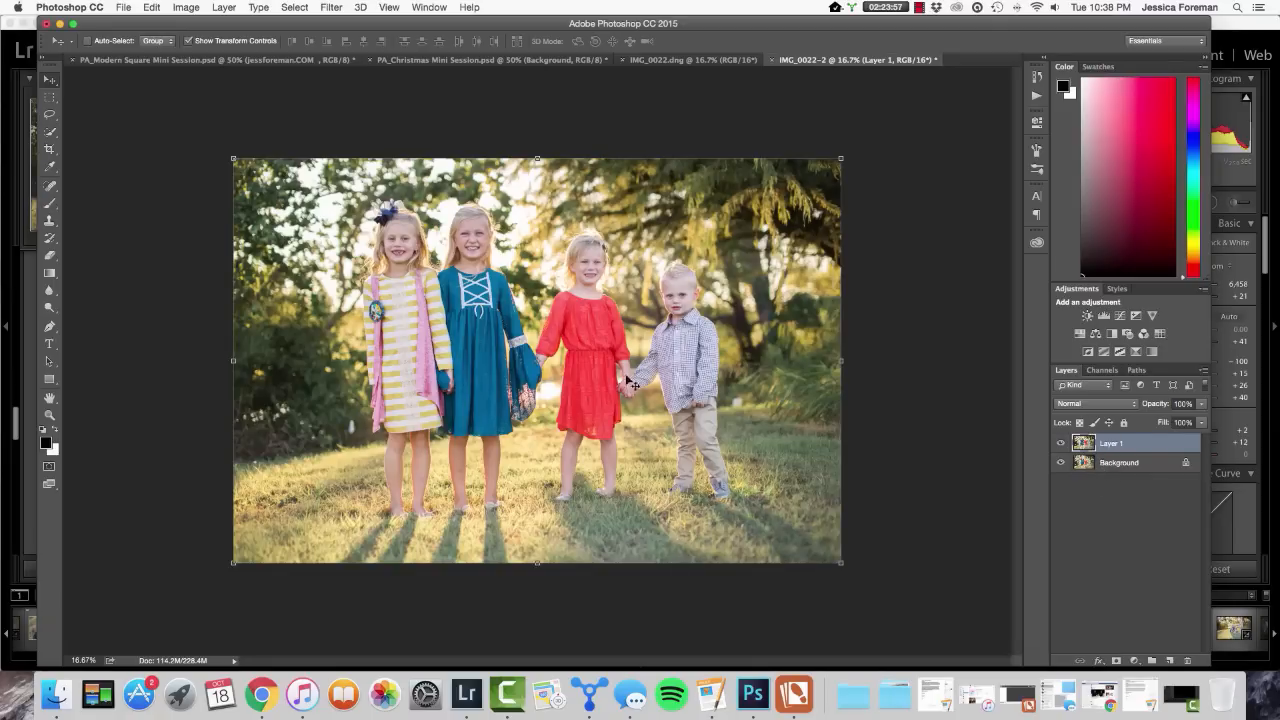
Select a rectangle about 3.5 × 3.7 in around the teal-dress girl's head and copy it to a new layer.
{"action": "left_click", "coordinate": [49, 99]}
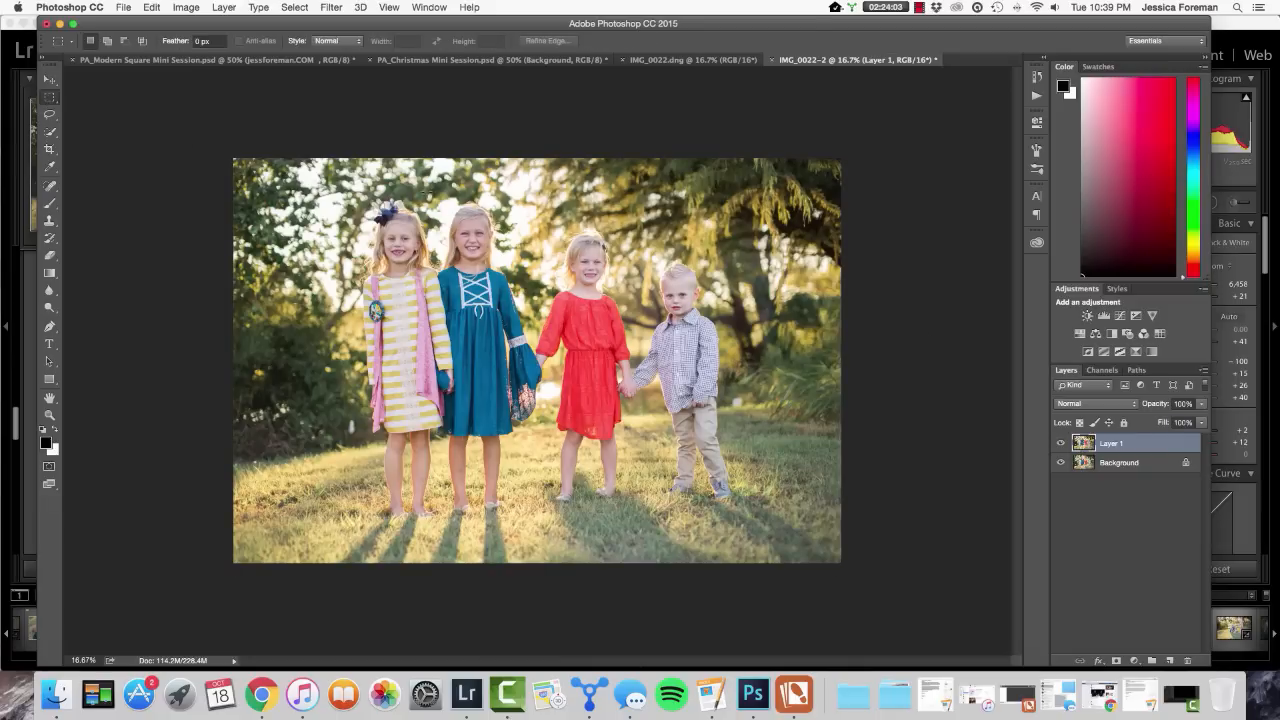
{"action": "left_click_drag", "start_coordinate": [429, 194], "coordinate": [504, 259]}
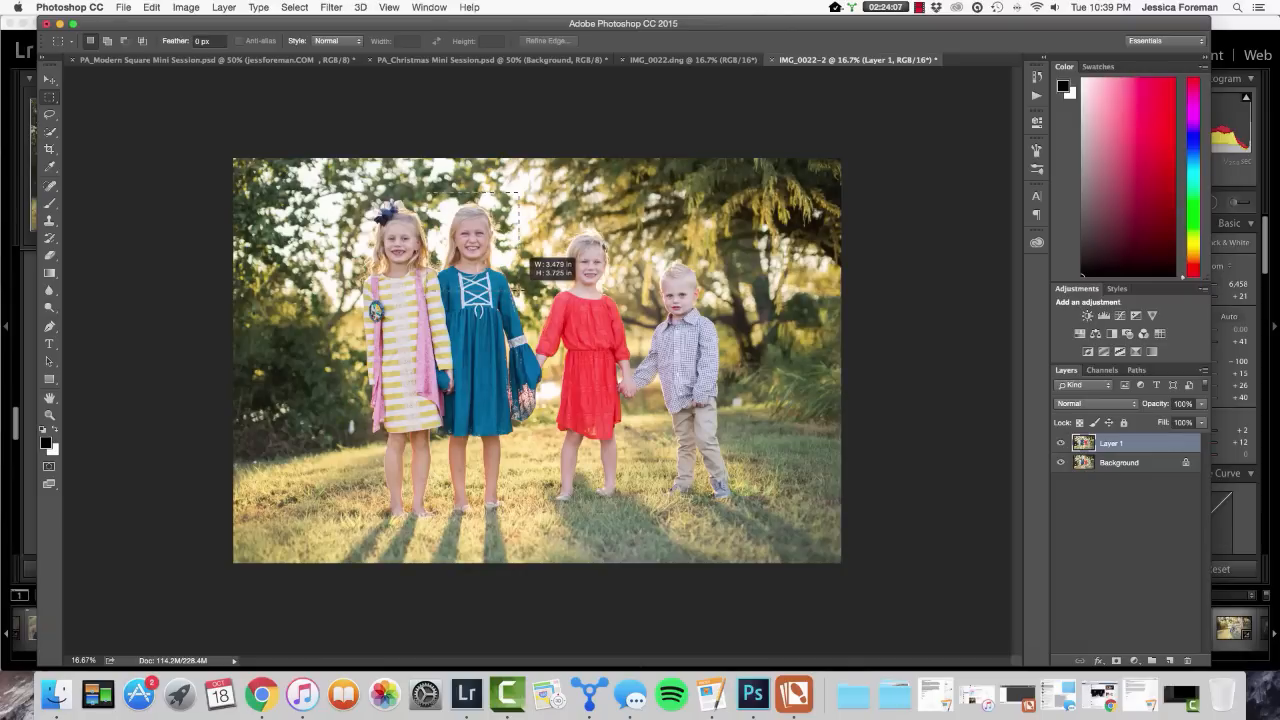
{"action": "left_click_drag", "start_coordinate": [518, 285], "coordinate": [520, 300]}
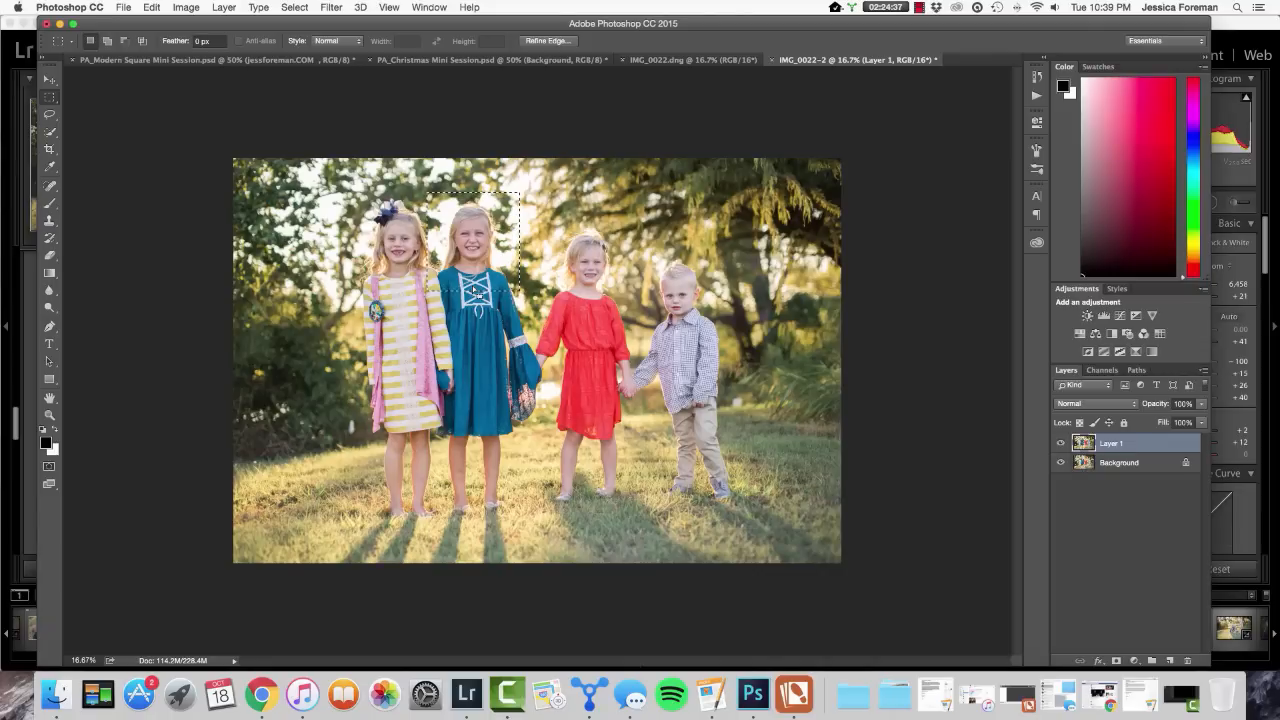
{"action": "key", "text": "alt+shift+super+n"}
{"action": "key", "text": "super+d"}
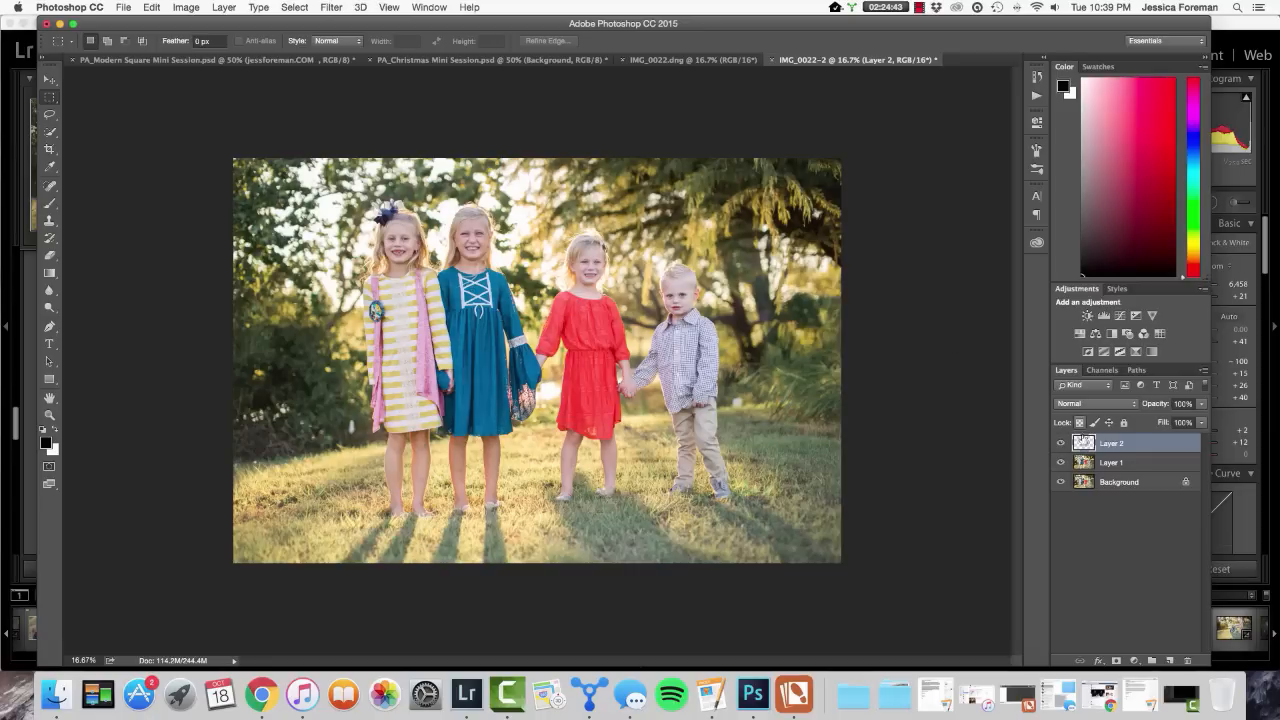
Hide Layer 1 and move the copied head on Layer 2 over the teal-dress girl's head in the Background.
{"action": "left_click", "coordinate": [1062, 464]}
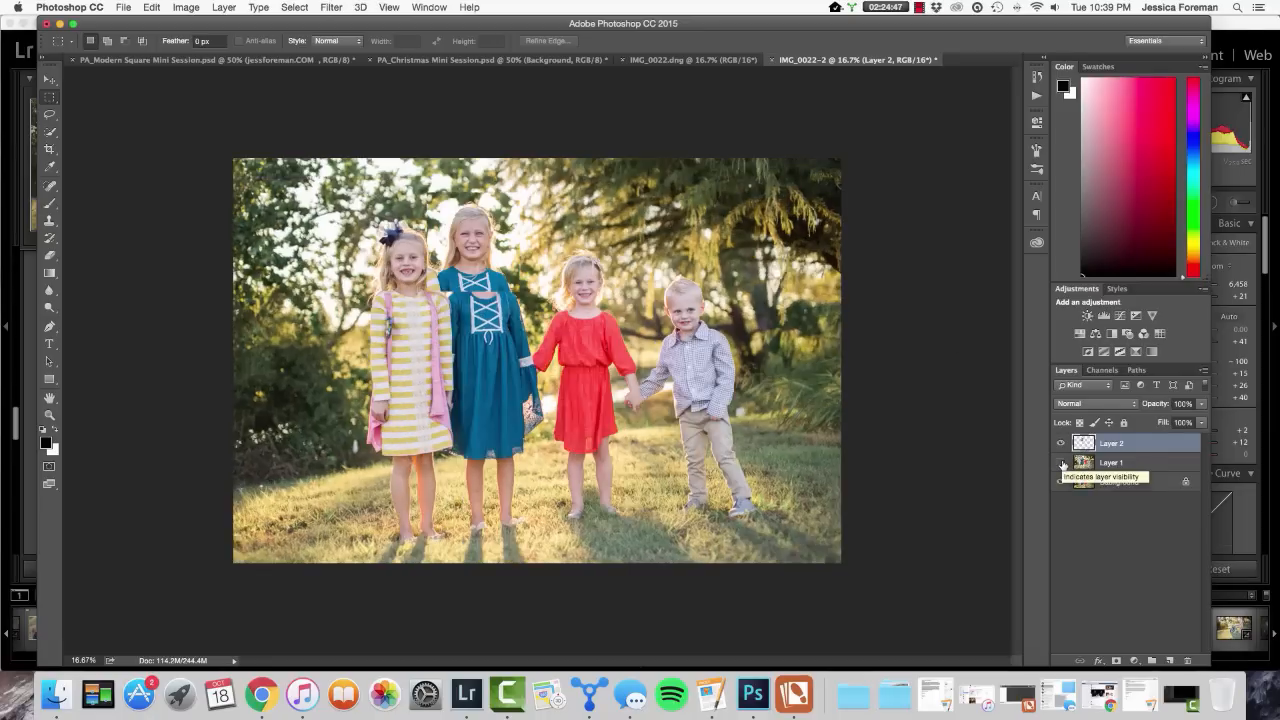
{"action": "left_click", "coordinate": [1062, 463]}
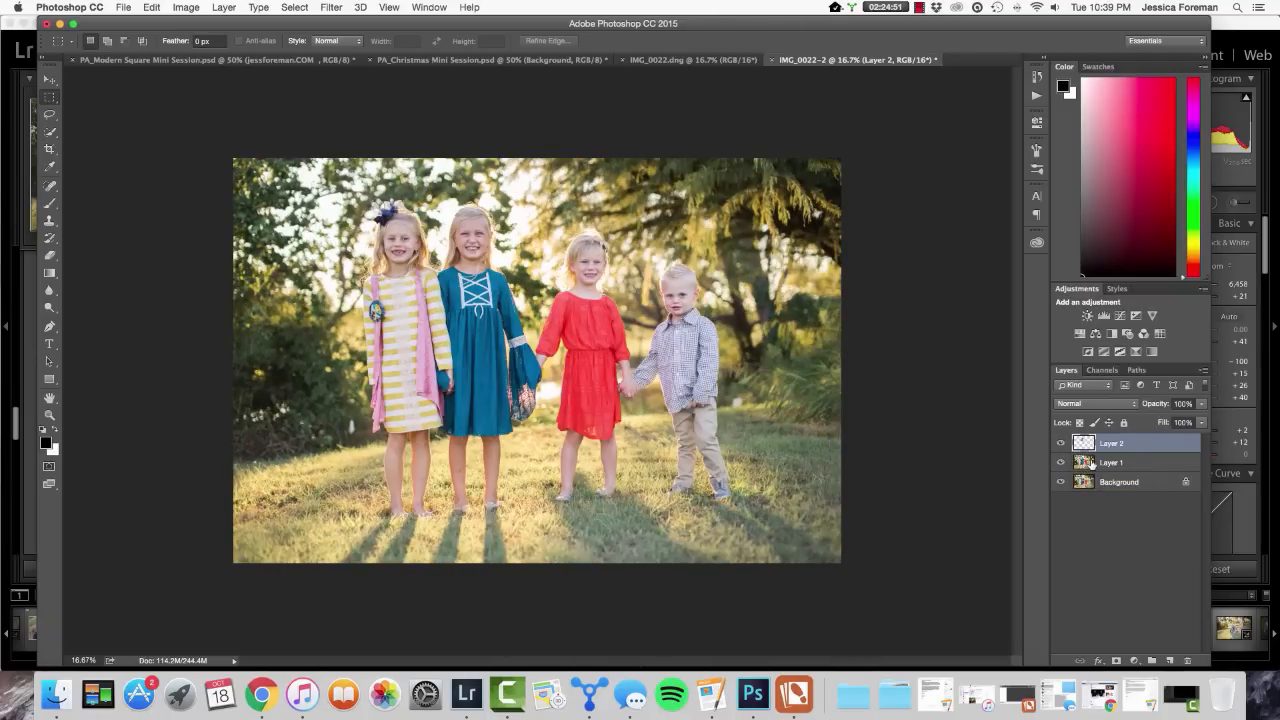
{"action": "left_click", "coordinate": [1063, 465]}
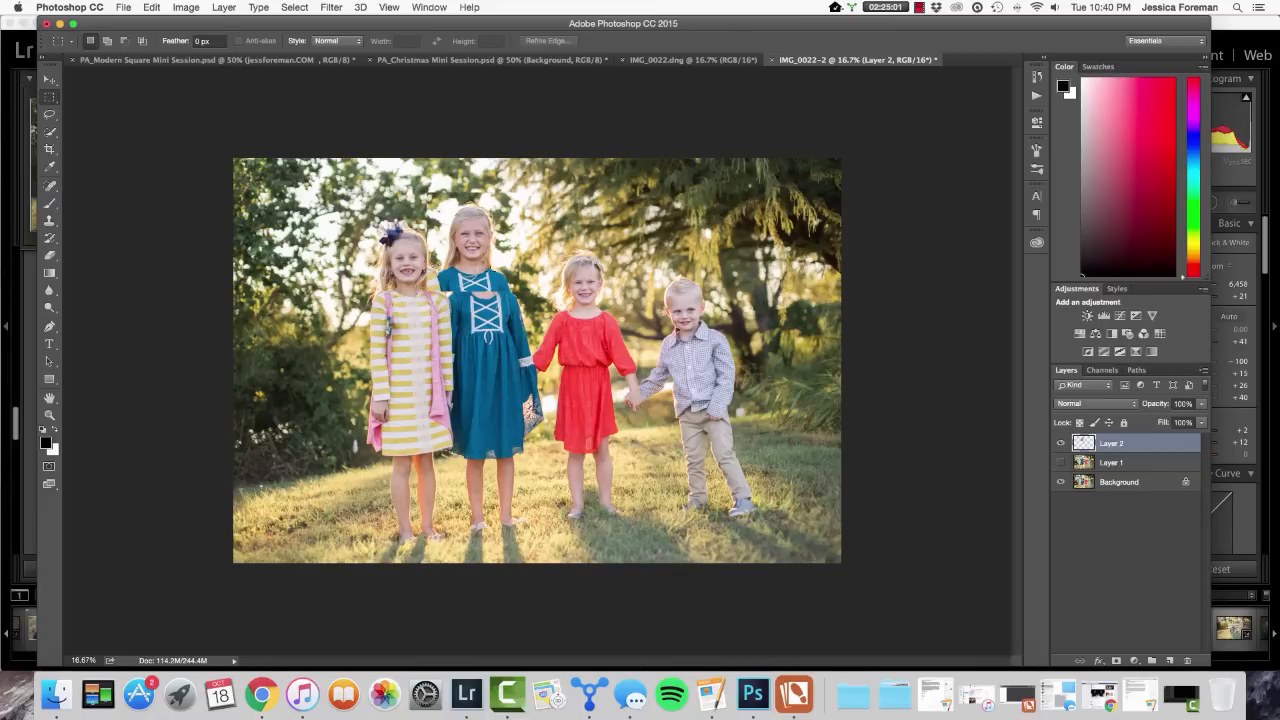
{"action": "left_click", "coordinate": [50, 80]}
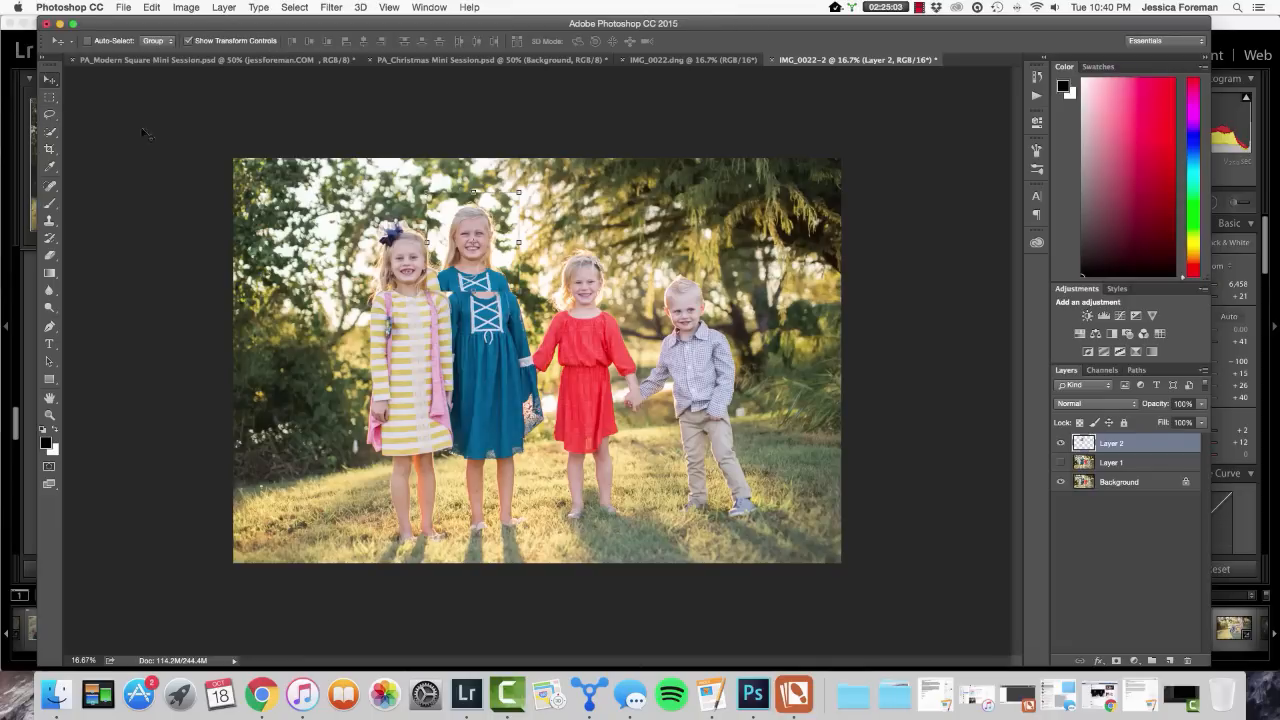
{"action": "left_click_drag", "start_coordinate": [478, 268], "coordinate": [487, 290]}
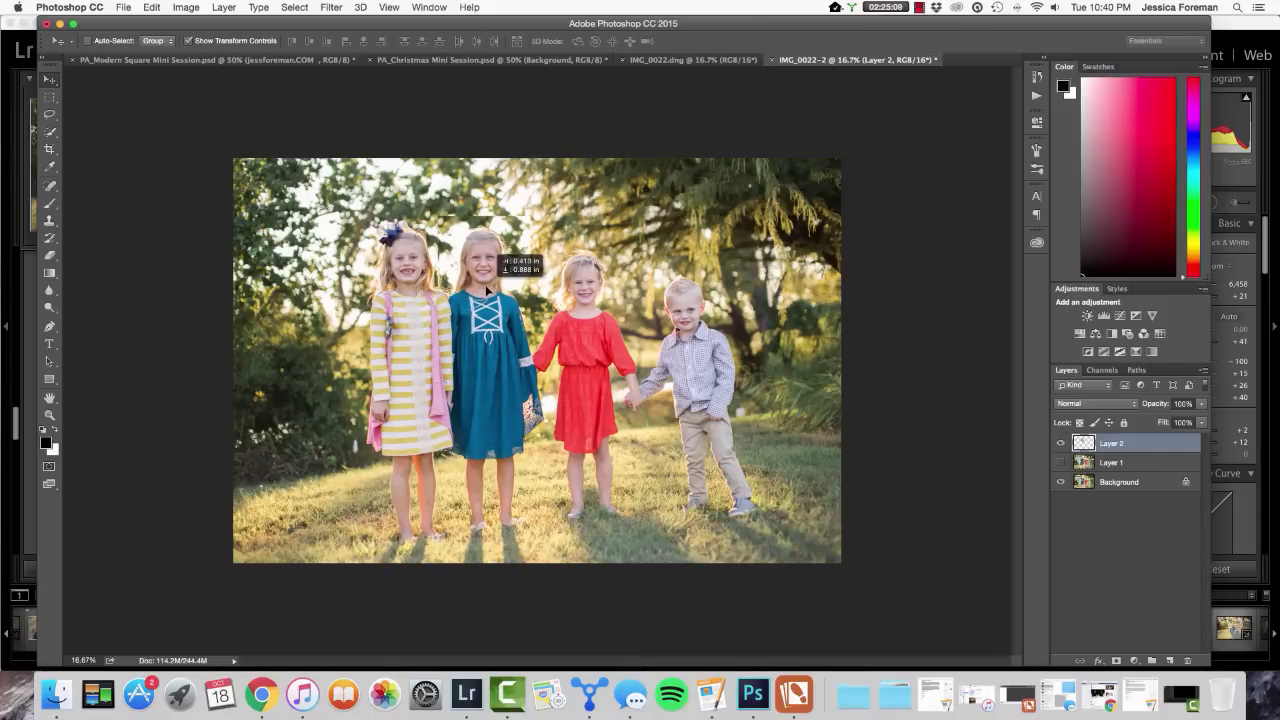
{"action": "left_click_drag", "start_coordinate": [487, 289], "coordinate": [487, 291]}
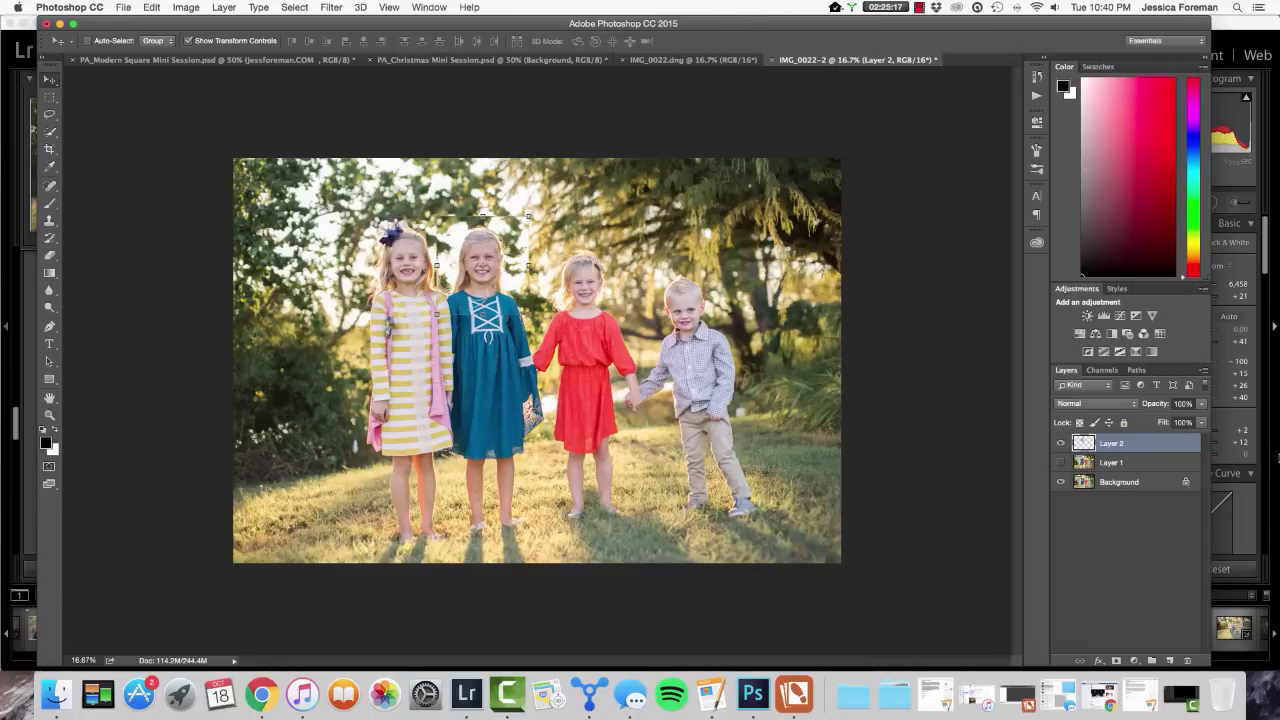
Lower Layer 2's opacity to 46% and line up the copied face with the teal-dress girl's face underneath.
{"action": "left_click", "coordinate": [1201, 403]}
{"action": "left_click_drag", "start_coordinate": [1201, 421], "coordinate": [1168, 421]}
{"action": "key", "text": "super+equal"}
{"action": "key", "text": "super+equal"}
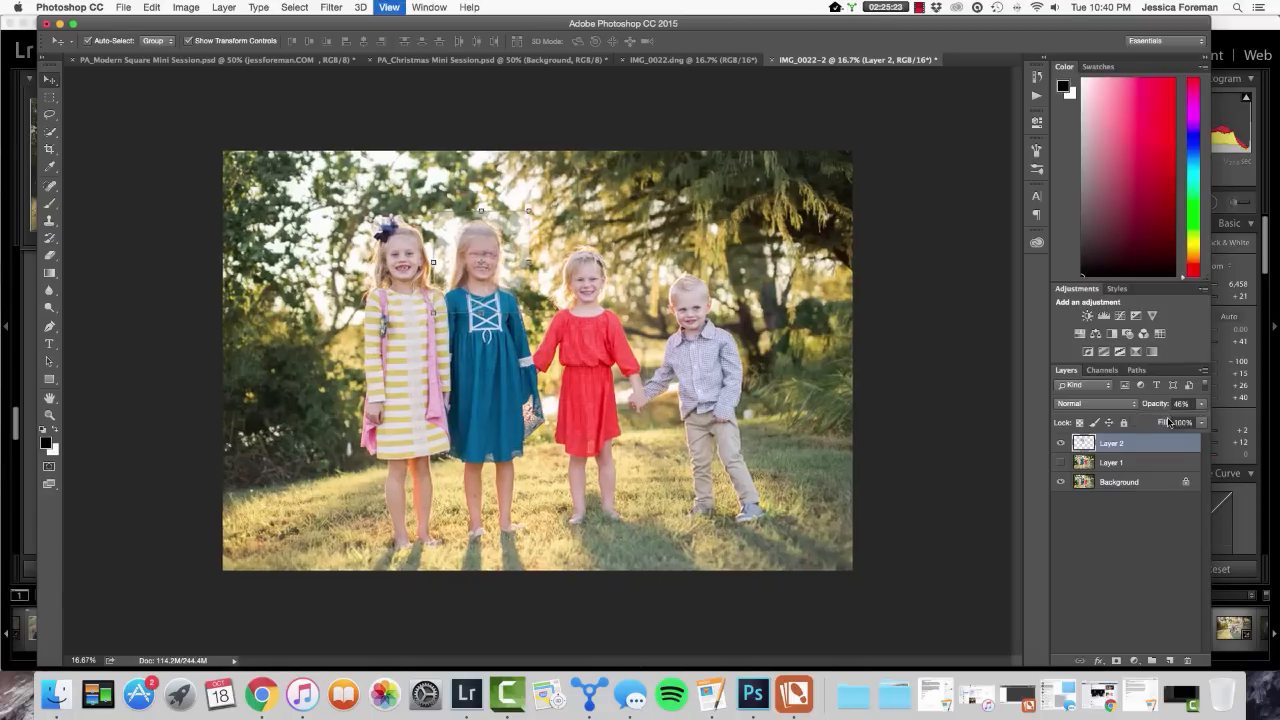
{"action": "key", "text": "super+equal"}
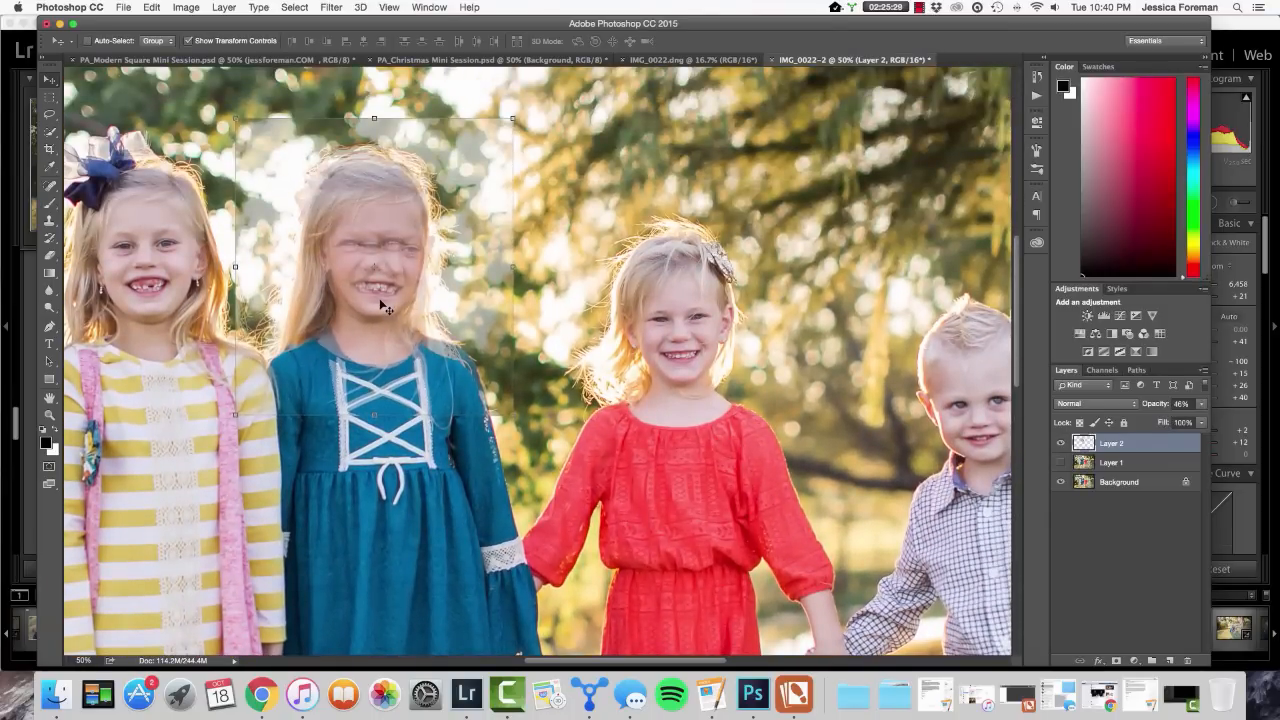
{"action": "left_click_drag", "start_coordinate": [380, 304], "coordinate": [398, 305]}
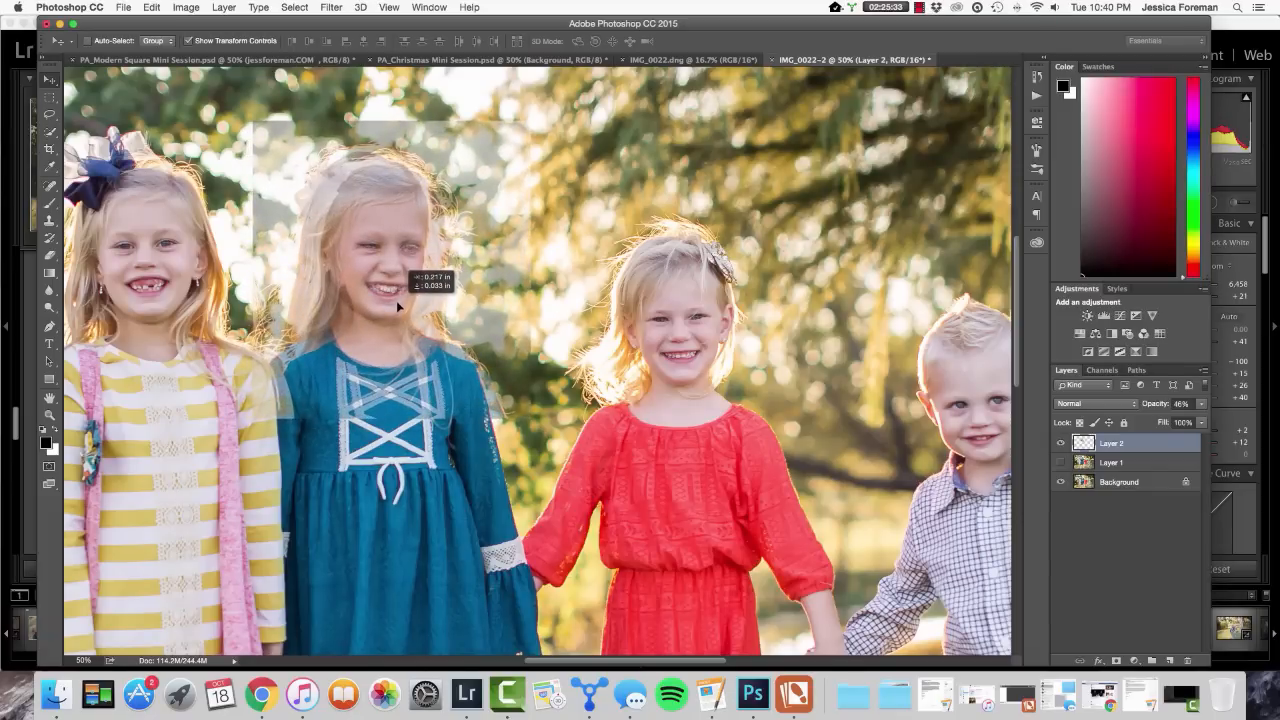
{"action": "left_click_drag", "start_coordinate": [397, 302], "coordinate": [675, 355]}
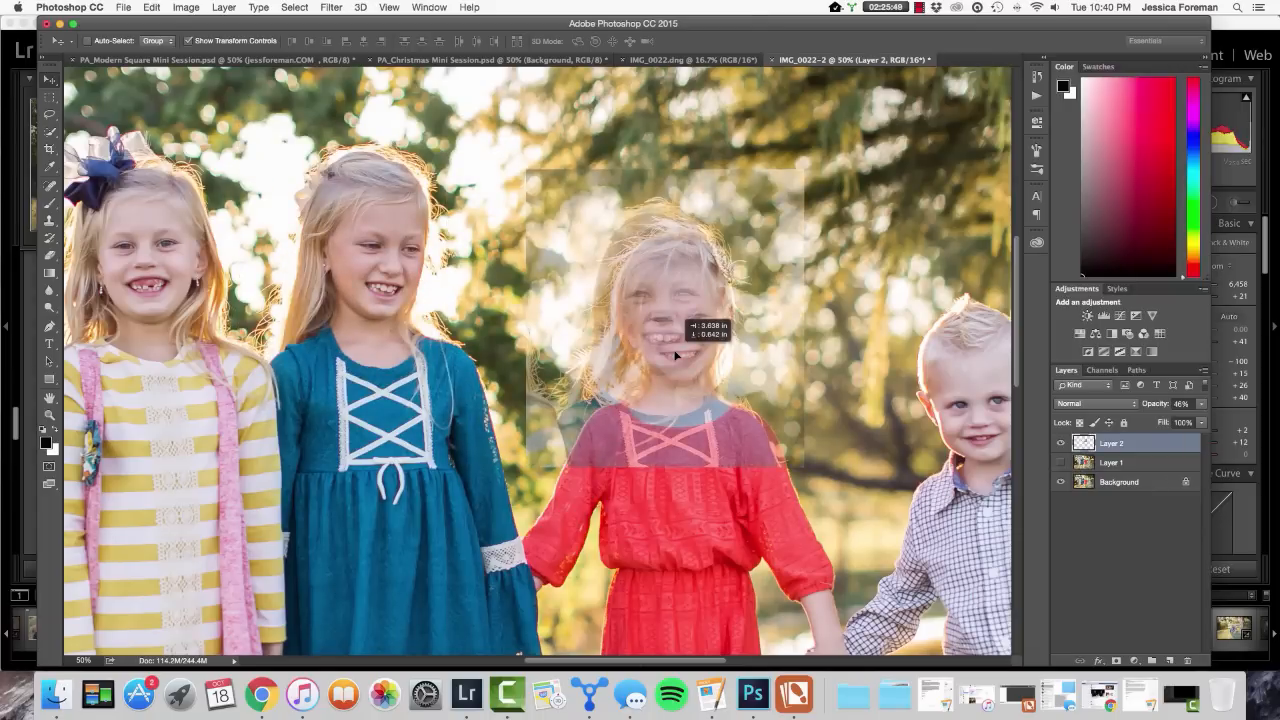
{"action": "left_click_drag", "start_coordinate": [675, 355], "coordinate": [390, 306]}
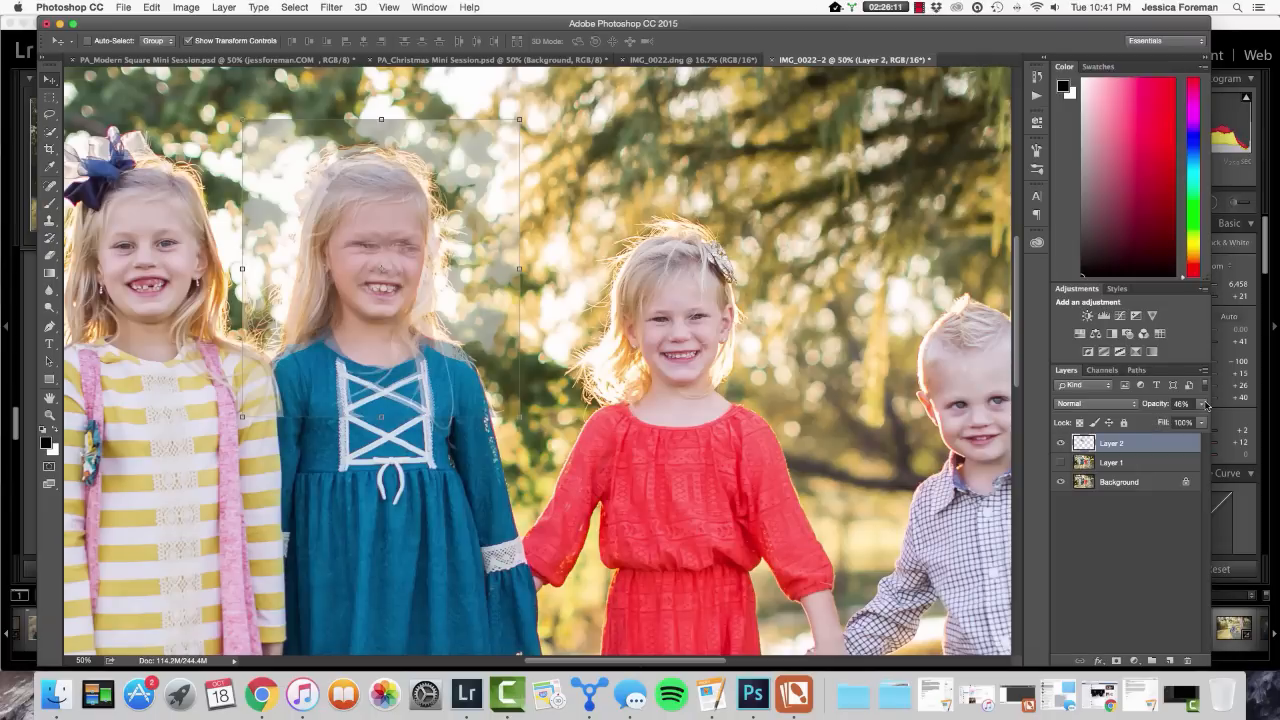
Restore Layer 2's opacity to 100% and fine-tune the copied head's position on the teal dress.
{"action": "mouse_move", "coordinate": [1206, 403]}
{"action": "left_mouse_down"}
{"action": "mouse_move", "coordinate": [1180, 422]}
{"action": "mouse_move", "coordinate": [1210, 425]}
{"action": "left_mouse_up"}
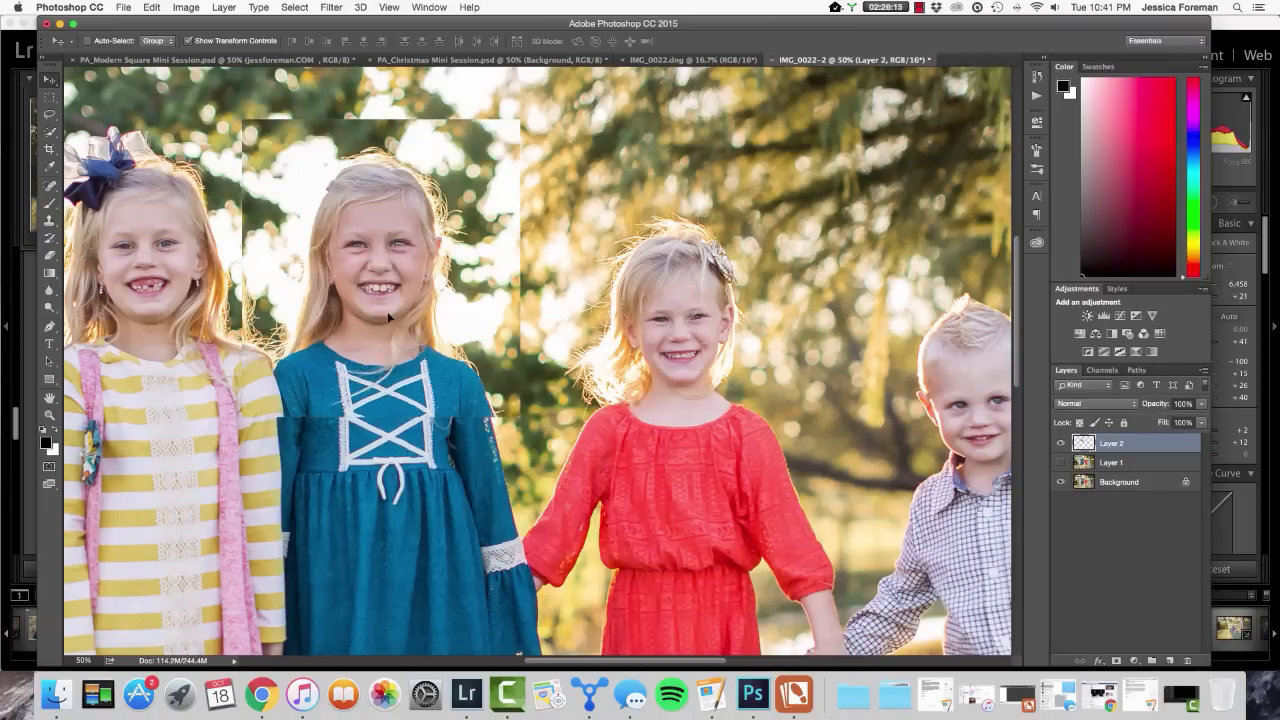
{"action": "left_click_drag", "start_coordinate": [394, 320], "coordinate": [386, 317]}
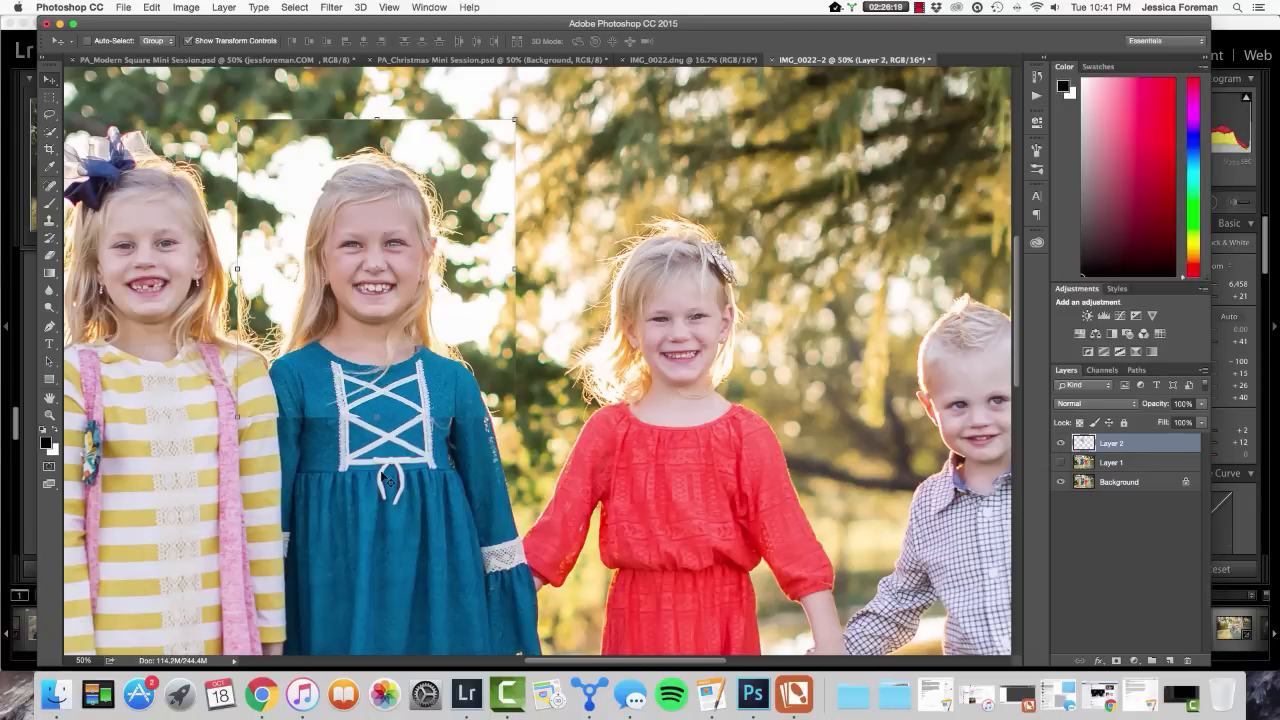
Add a white layer mask to Layer 2.
{"action": "key", "text": "super+minus"}
{"action": "key", "text": "super+minus"}
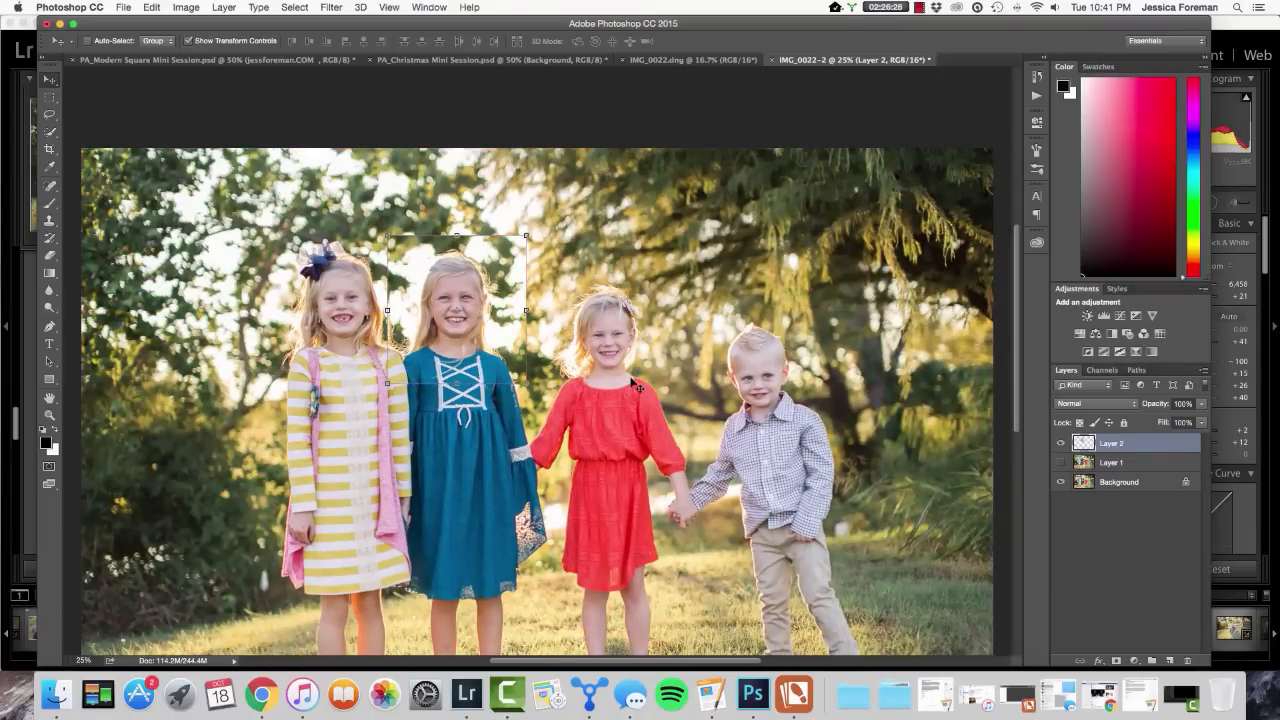
{"action": "key", "text": "super+minus"}
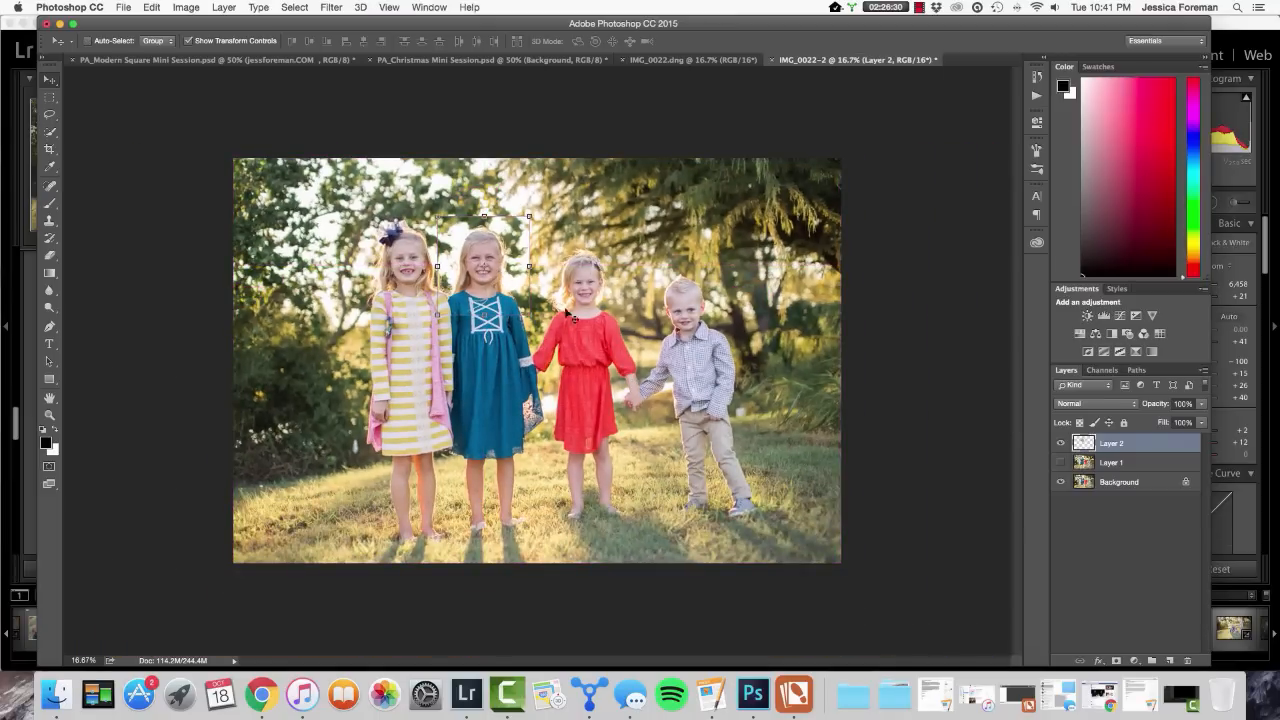
{"action": "left_click", "coordinate": [1116, 661]}
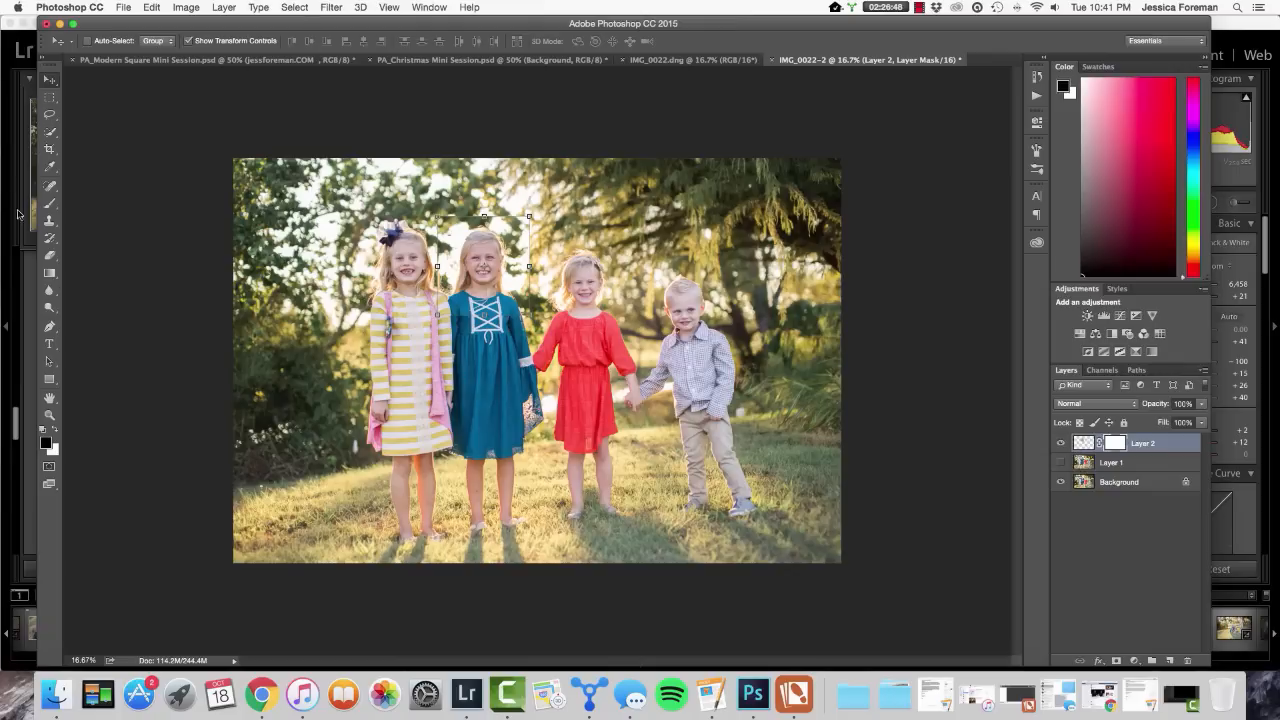
Brush black at size 300 on Layer 2's mask to hide the copied background edges around the teal-dress girl's head.
{"action": "left_click", "coordinate": [48, 210]}
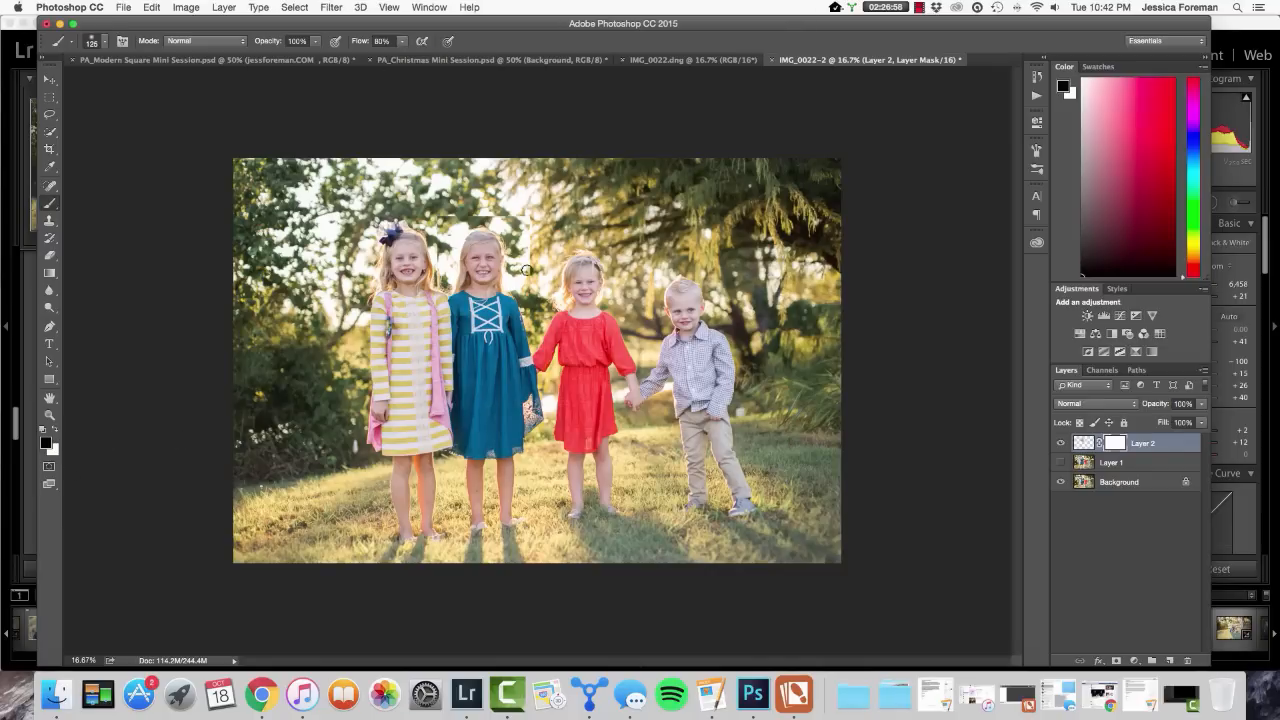
{"action": "key", "text": "bracketright"}
{"action": "key", "text": "bracketright"}
{"action": "key", "text": "bracketright"}
{"action": "key", "text": "bracketright"}
{"action": "key", "text": "bracketright"}
{"action": "mouse_move", "coordinate": [533, 284]}
{"action": "left_mouse_down"}
{"action": "mouse_move", "coordinate": [525, 205]}
{"action": "mouse_move", "coordinate": [531, 220]}
{"action": "mouse_move", "coordinate": [443, 209]}
{"action": "left_mouse_up"}
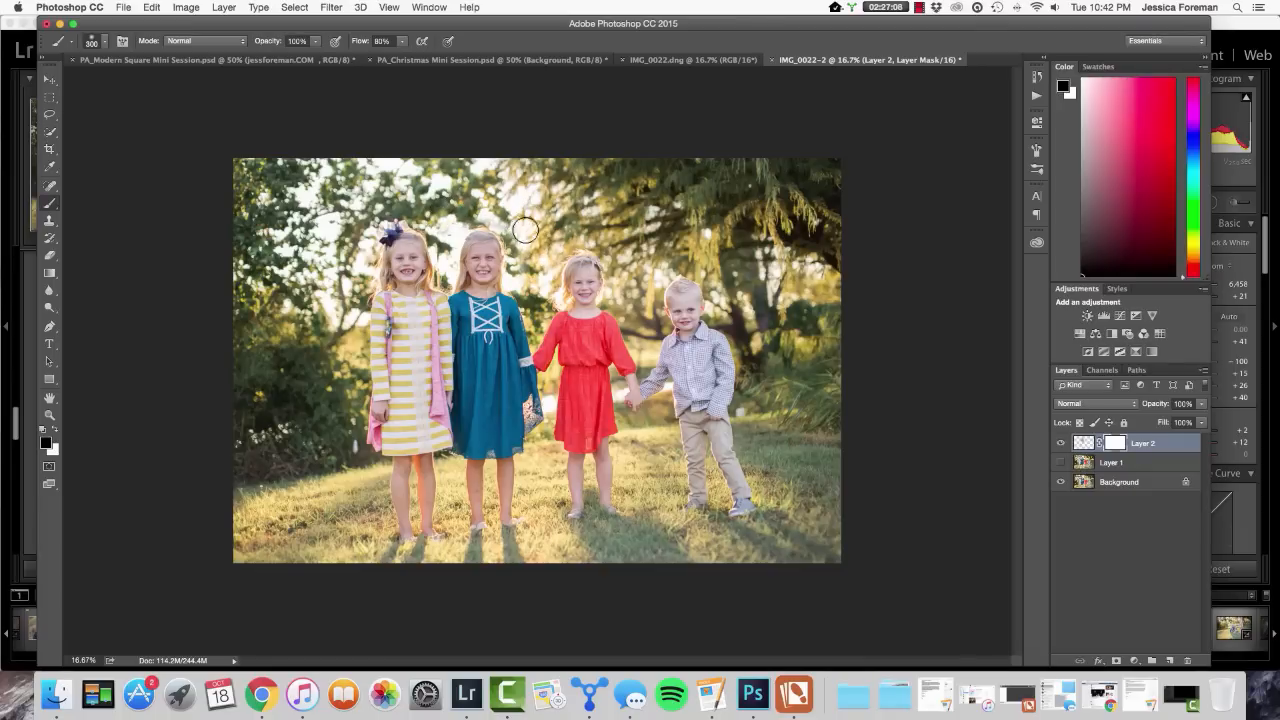
{"action": "left_click", "coordinate": [445, 208]}
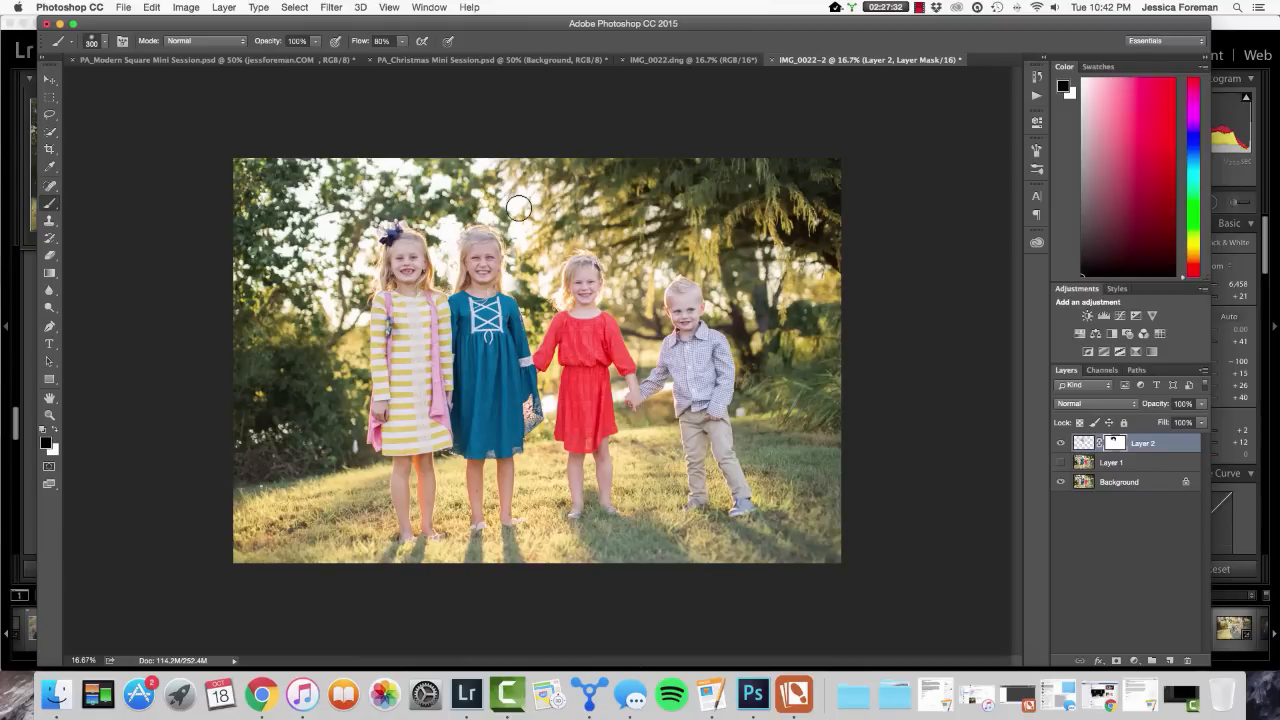
Paint black over the copied hair and face on Layer 2's mask and bring them back by painting white.
{"action": "key", "text": "super+equal"}
{"action": "key", "text": "super+equal"}
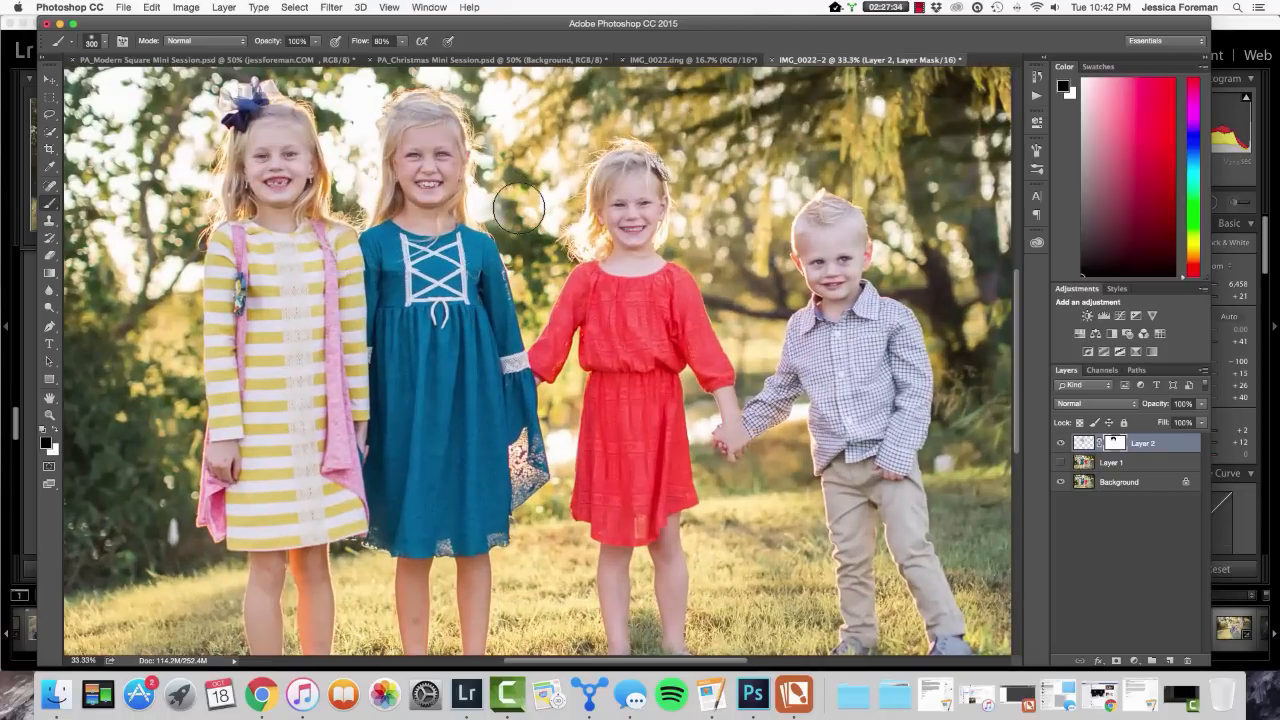
{"action": "scroll", "coordinate": [518, 208], "scroll_direction": "up", "scroll_amount": 5}
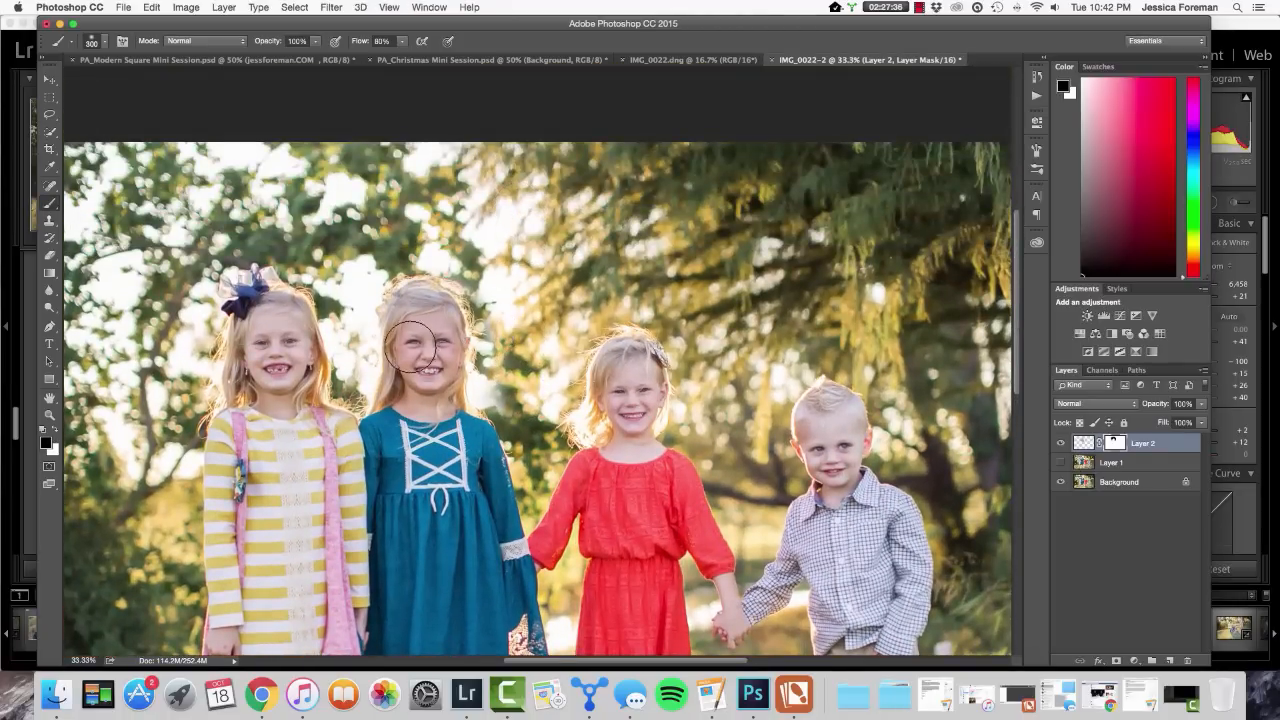
{"action": "mouse_move", "coordinate": [425, 276]}
{"action": "left_mouse_down"}
{"action": "mouse_move", "coordinate": [393, 273]}
{"action": "mouse_move", "coordinate": [433, 271]}
{"action": "mouse_move", "coordinate": [457, 297]}
{"action": "mouse_move", "coordinate": [427, 303]}
{"action": "mouse_move", "coordinate": [430, 343]}
{"action": "mouse_move", "coordinate": [450, 335]}
{"action": "left_mouse_up"}
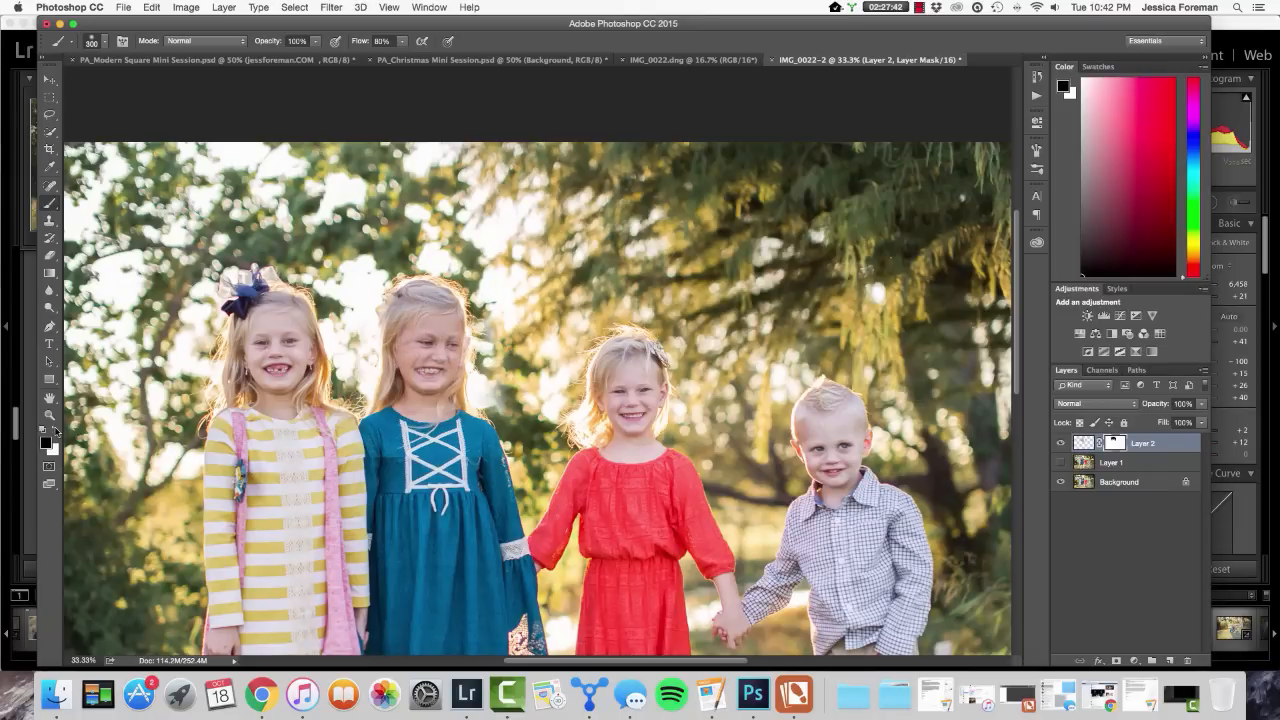
{"action": "left_click", "coordinate": [54, 430]}
{"action": "mouse_move", "coordinate": [408, 345]}
{"action": "left_mouse_down"}
{"action": "mouse_move", "coordinate": [455, 353]}
{"action": "mouse_move", "coordinate": [427, 341]}
{"action": "mouse_move", "coordinate": [440, 361]}
{"action": "mouse_move", "coordinate": [439, 322]}
{"action": "mouse_move", "coordinate": [421, 312]}
{"action": "mouse_move", "coordinate": [397, 333]}
{"action": "mouse_move", "coordinate": [399, 302]}
{"action": "mouse_move", "coordinate": [458, 314]}
{"action": "mouse_move", "coordinate": [429, 290]}
{"action": "mouse_move", "coordinate": [401, 300]}
{"action": "mouse_move", "coordinate": [402, 321]}
{"action": "mouse_move", "coordinate": [421, 310]}
{"action": "mouse_move", "coordinate": [399, 303]}
{"action": "mouse_move", "coordinate": [417, 319]}
{"action": "mouse_move", "coordinate": [439, 309]}
{"action": "mouse_move", "coordinate": [459, 347]}
{"action": "mouse_move", "coordinate": [451, 362]}
{"action": "mouse_move", "coordinate": [441, 327]}
{"action": "left_mouse_up"}
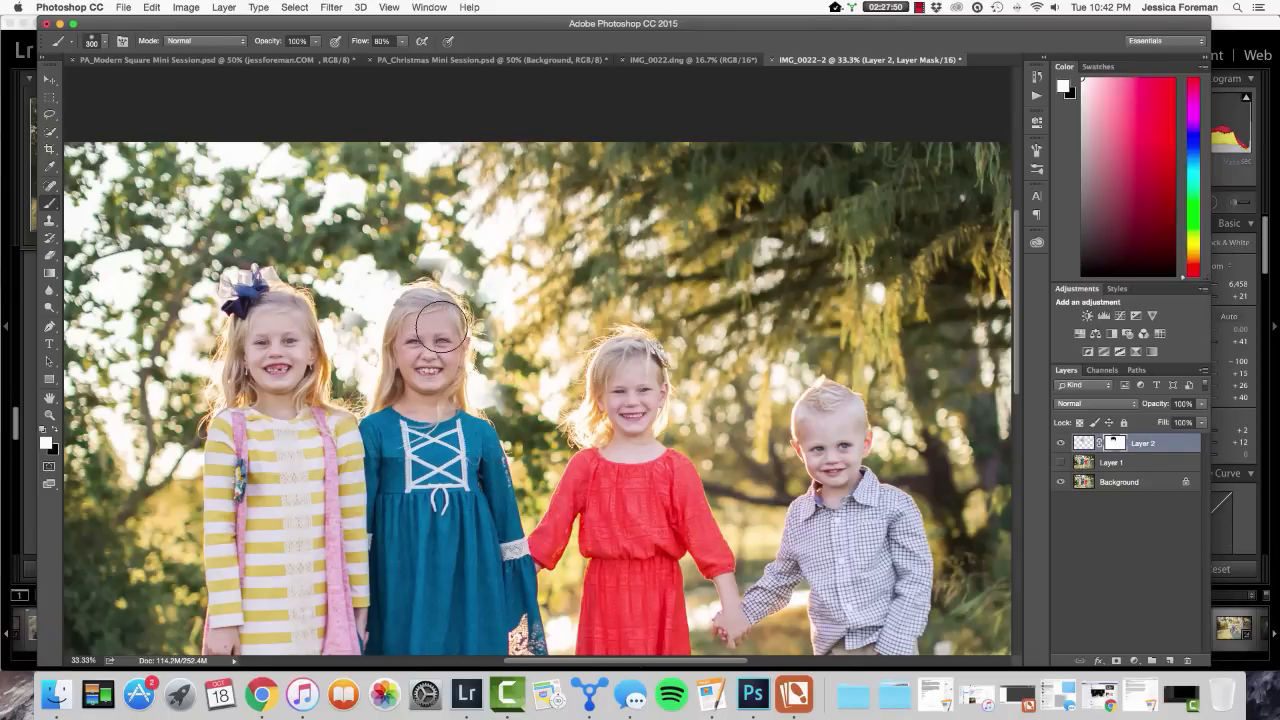
Paint black at brush size 150 on Layer 2's mask to clean up the leftovers above the head and around the teal dress's shoulder.
{"action": "left_click", "coordinate": [56, 428]}
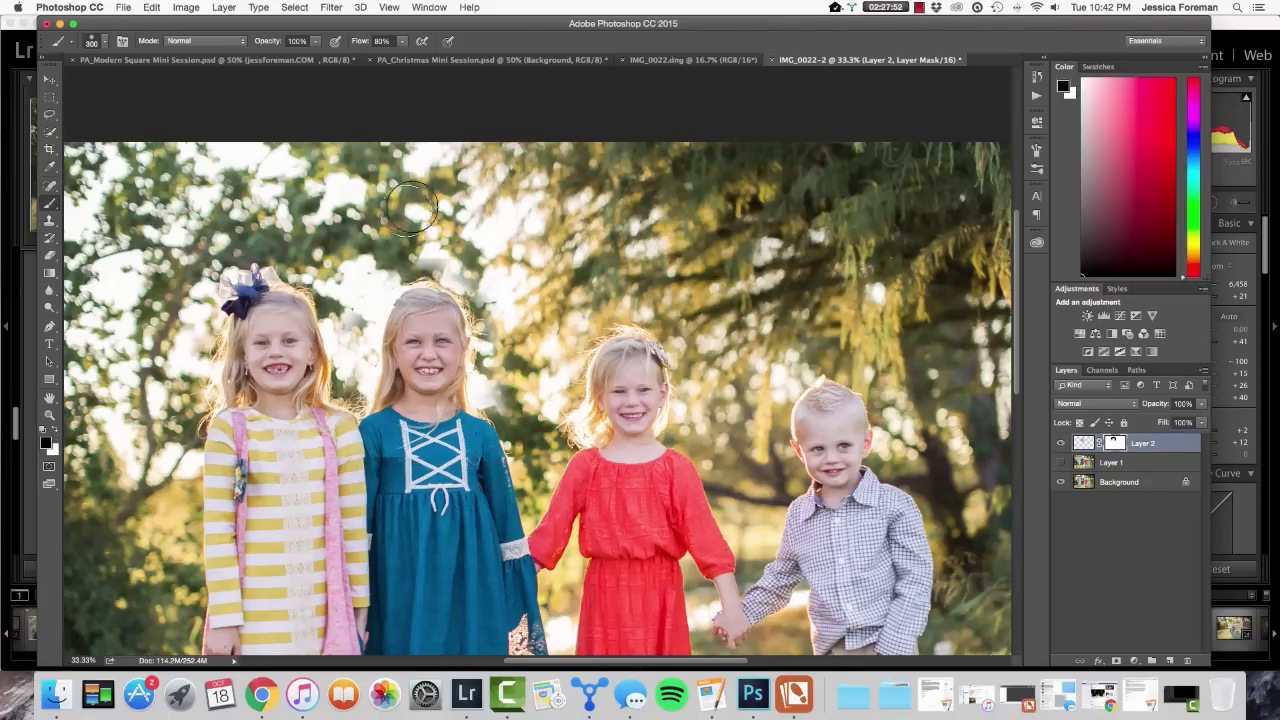
{"action": "key", "text": "bracketleft"}
{"action": "key", "text": "bracketleft"}
{"action": "key", "text": "bracketleft"}
{"action": "key", "text": "bracketleft"}
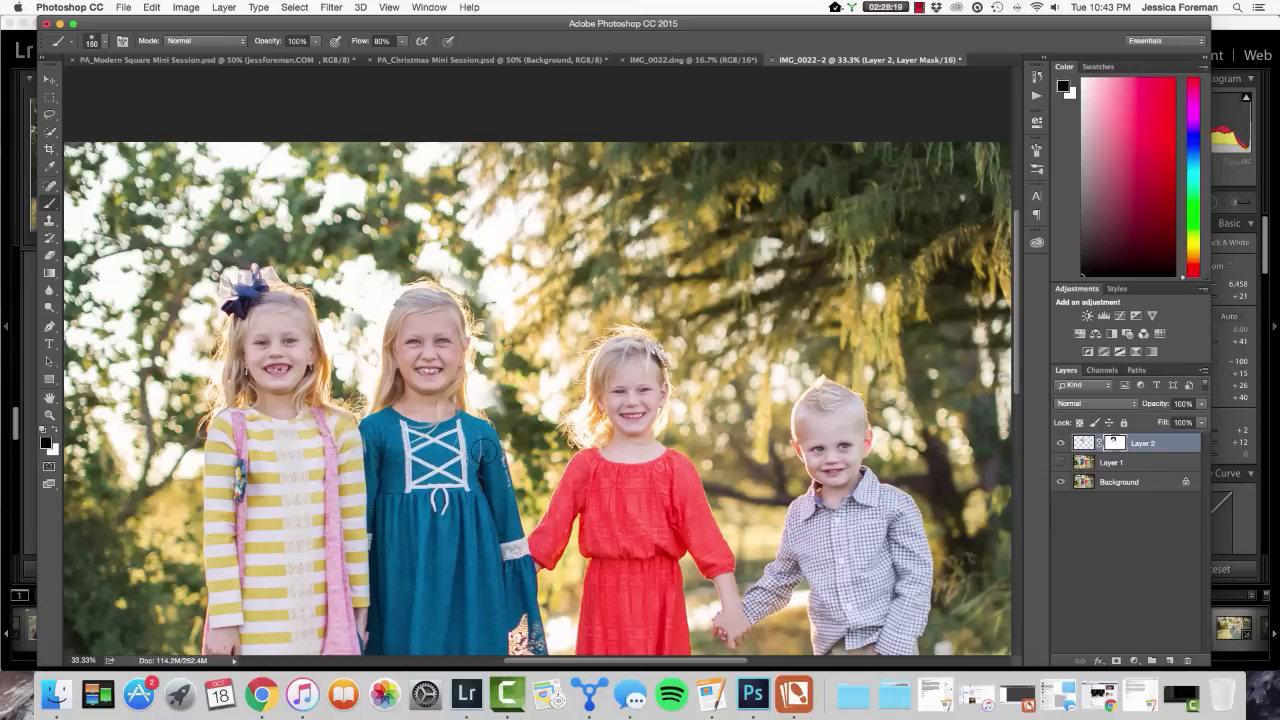
{"action": "mouse_move", "coordinate": [488, 448]}
{"action": "left_mouse_down"}
{"action": "mouse_move", "coordinate": [501, 391]}
{"action": "mouse_move", "coordinate": [521, 379]}
{"action": "mouse_move", "coordinate": [514, 423]}
{"action": "mouse_move", "coordinate": [475, 417]}
{"action": "left_mouse_up"}
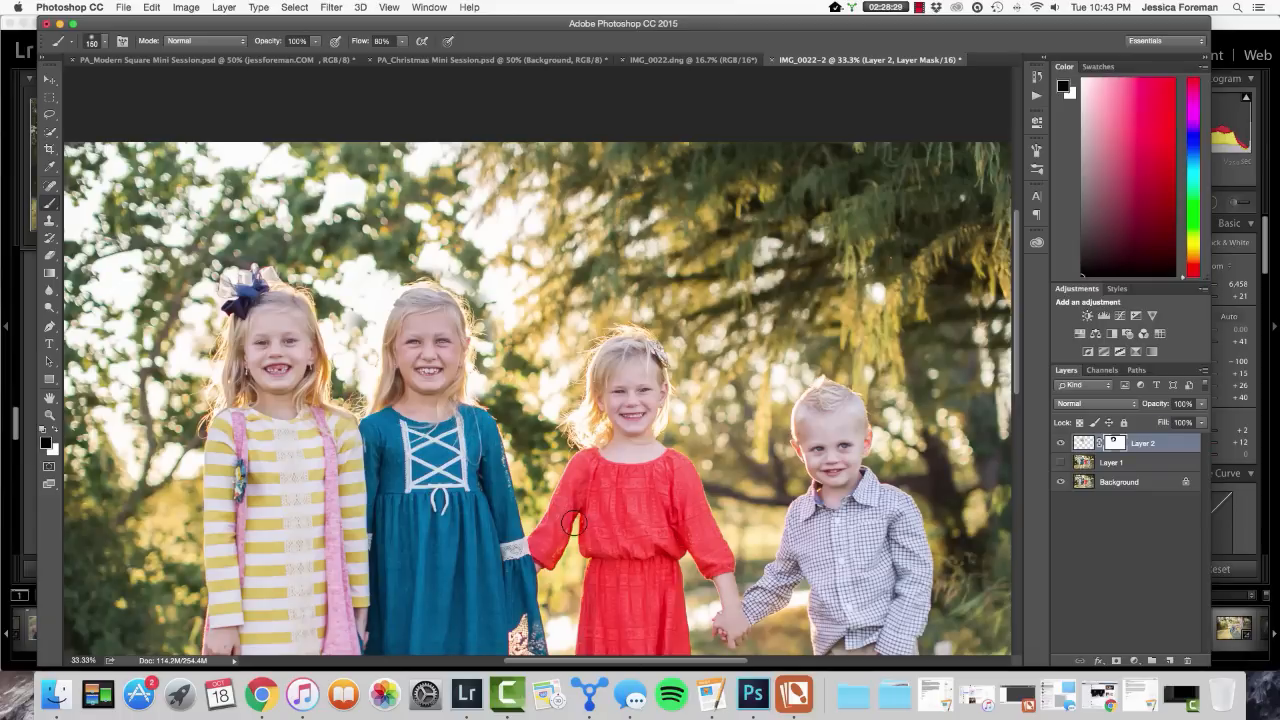
Toggle Layer 2's visibility to compare the swapped head with the original and check the blend.
{"action": "key", "text": "super+minus"}
{"action": "key", "text": "super+minus"}
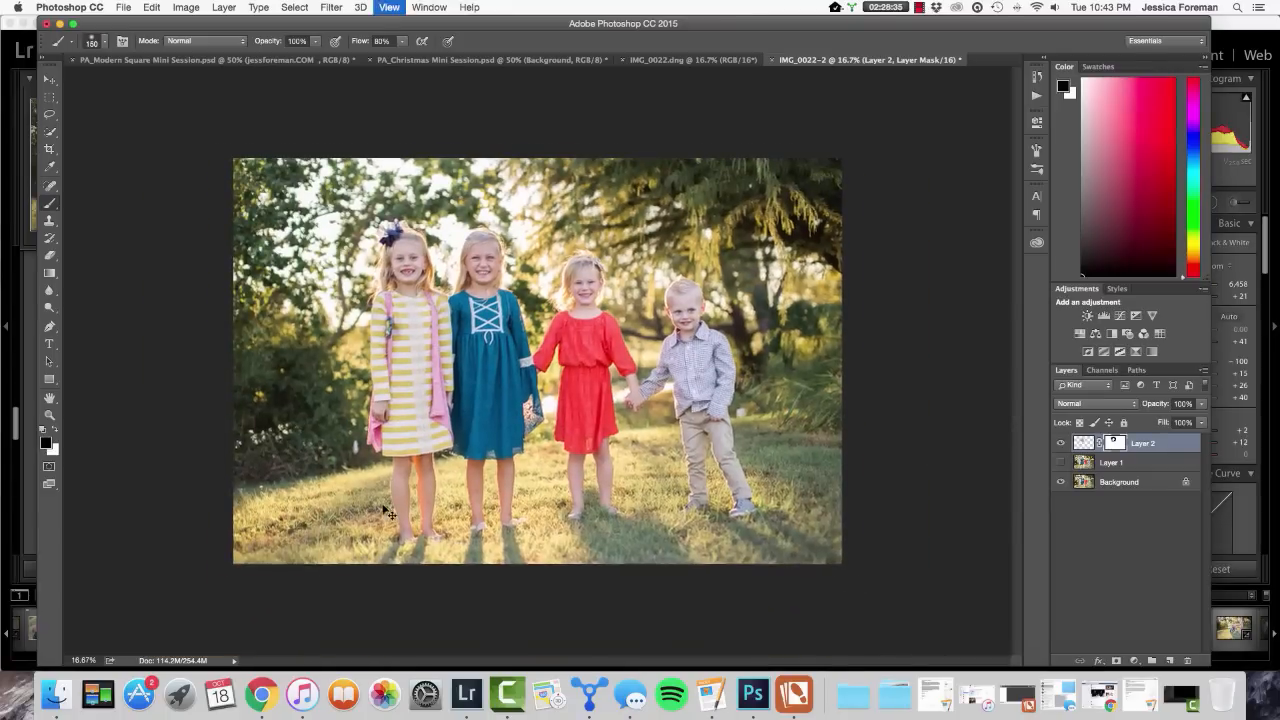
{"action": "key", "text": "super+plus"}
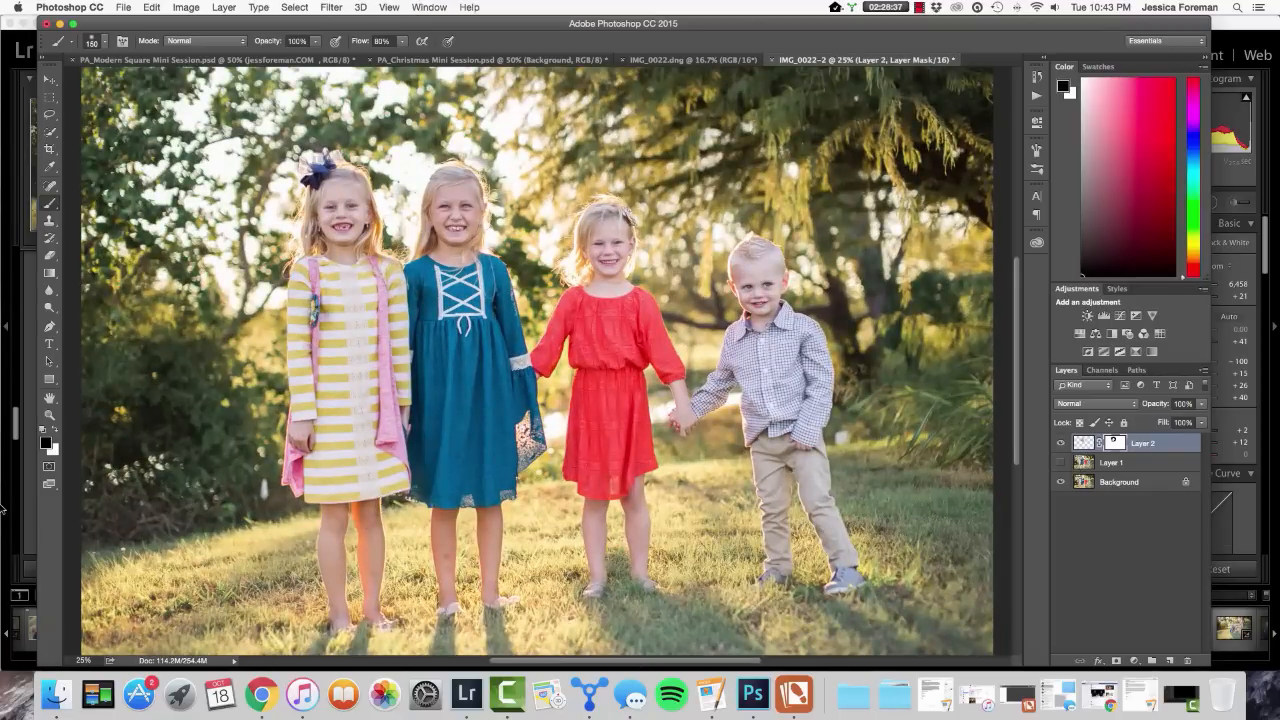
{"action": "left_click", "coordinate": [1061, 443]}
{"action": "left_click", "coordinate": [1061, 443]}
{"action": "left_click", "coordinate": [1061, 443]}
{"action": "left_click", "coordinate": [1061, 443]}
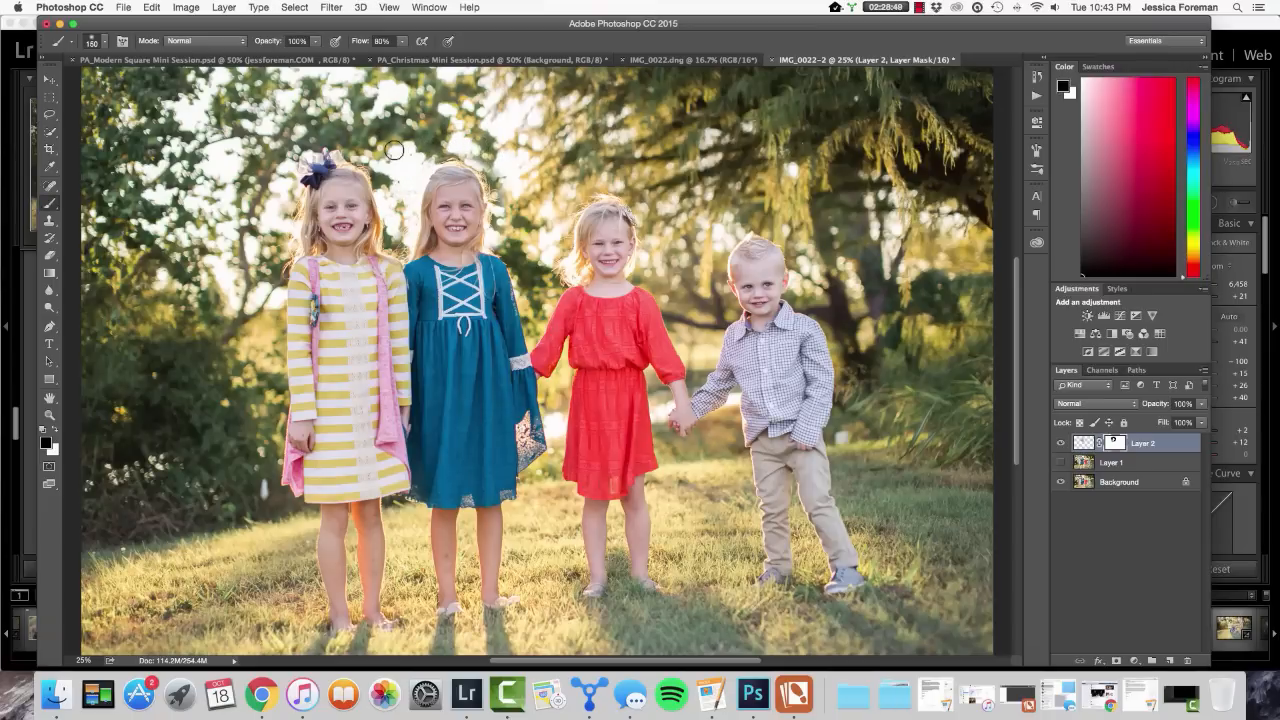
Touch up Layer 2's mask above the teal-dress girl's hair, restoring spots with white and hiding leftover edges with black.
{"action": "left_click", "coordinate": [55, 430]}
{"action": "mouse_move", "coordinate": [428, 154]}
{"action": "left_mouse_down"}
{"action": "mouse_move", "coordinate": [473, 166]}
{"action": "mouse_move", "coordinate": [428, 164]}
{"action": "left_mouse_up"}
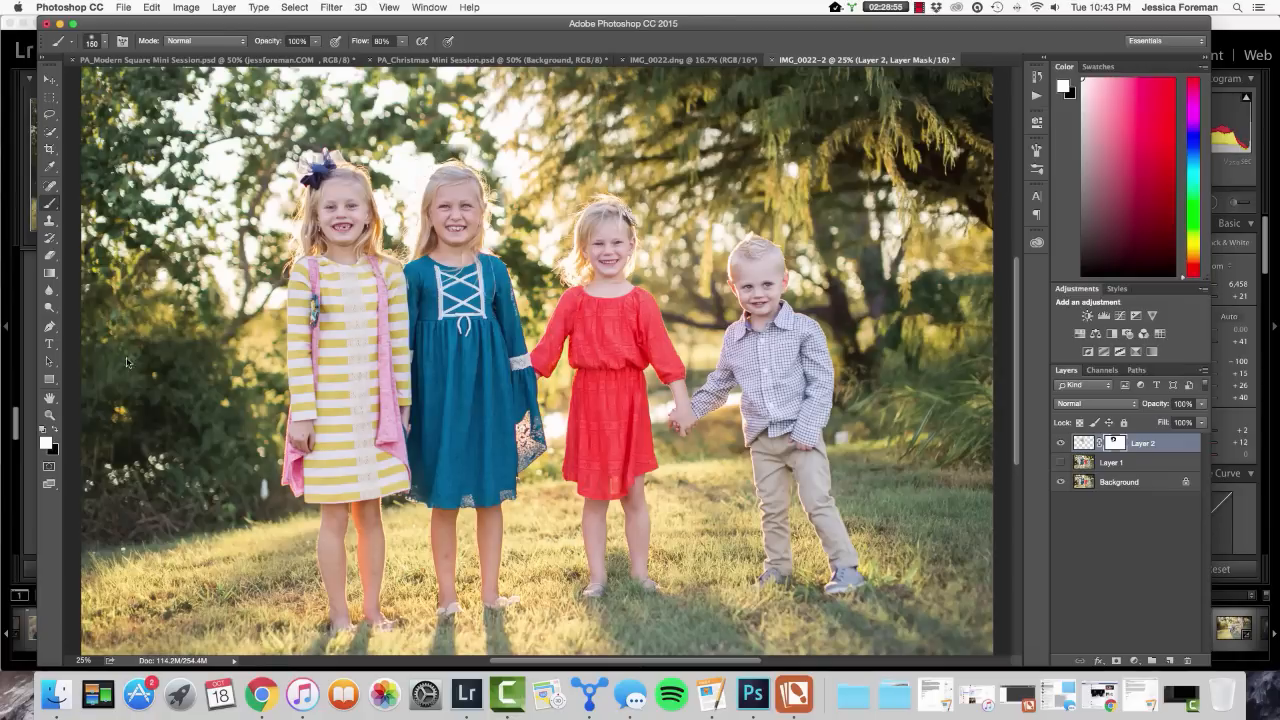
{"action": "left_click", "coordinate": [55, 430]}
{"action": "left_click_drag", "start_coordinate": [457, 138], "coordinate": [425, 143]}
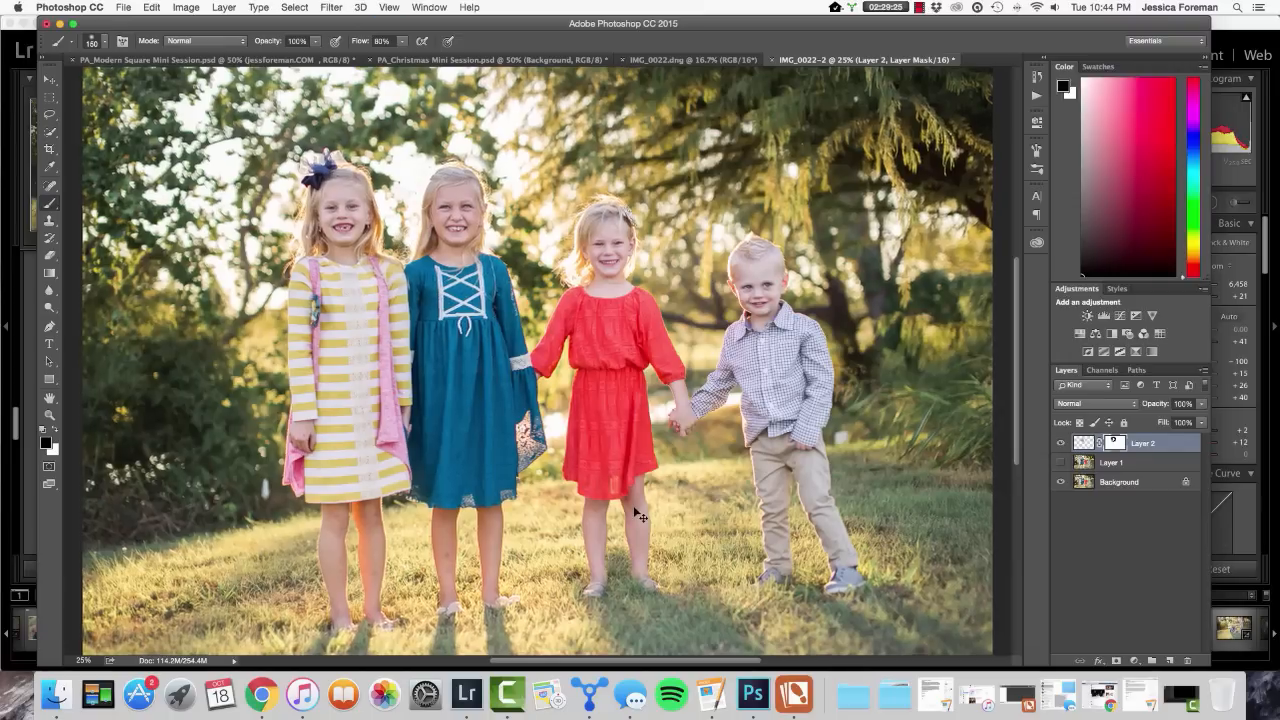
Compare the full group photo before and after the head swap by hiding and showing Layer 2.
{"action": "key", "text": "super+minus"}
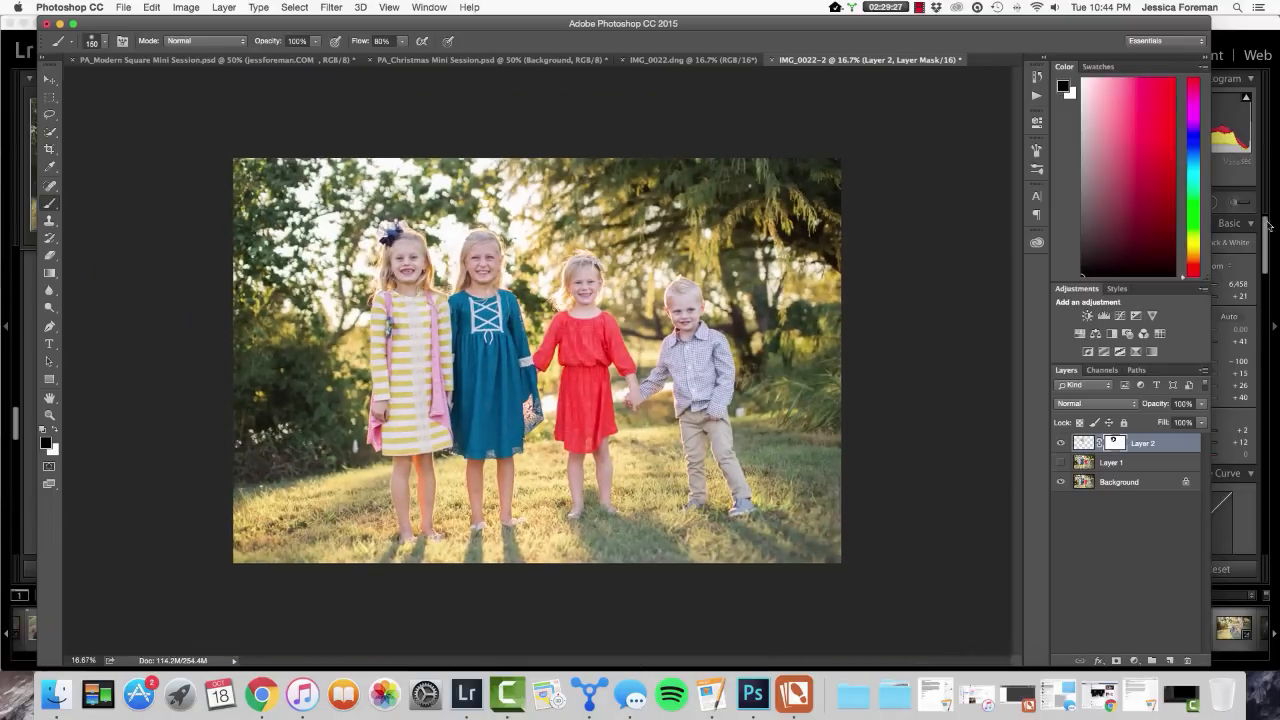
{"action": "left_click", "coordinate": [1062, 443]}
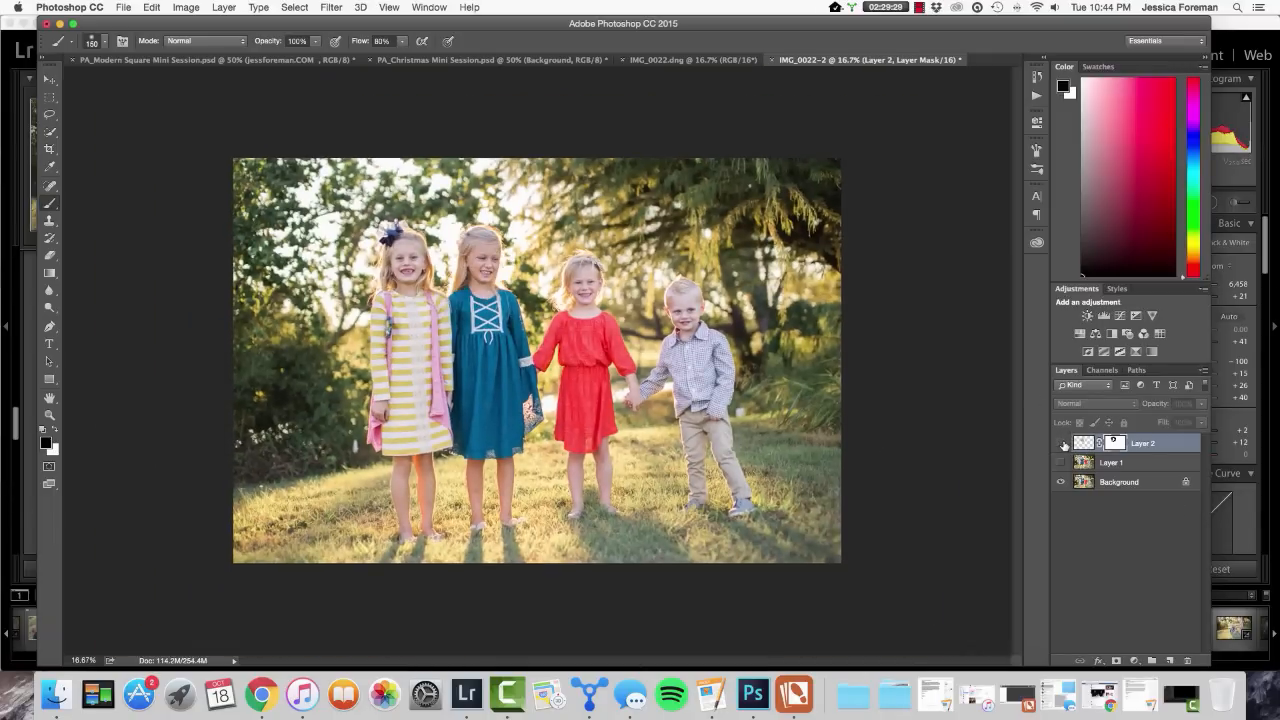
{"action": "left_click", "coordinate": [1062, 443]}
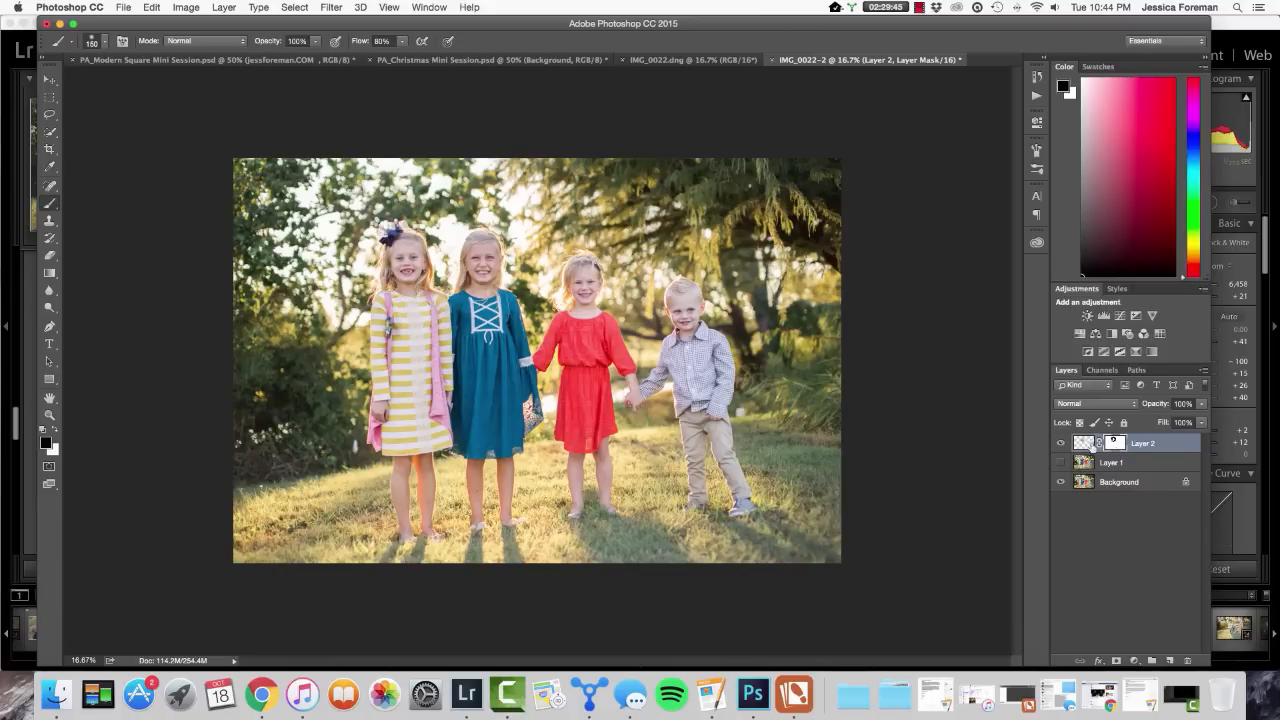
{"action": "left_click", "coordinate": [1061, 445]}
{"action": "left_click", "coordinate": [1061, 445]}
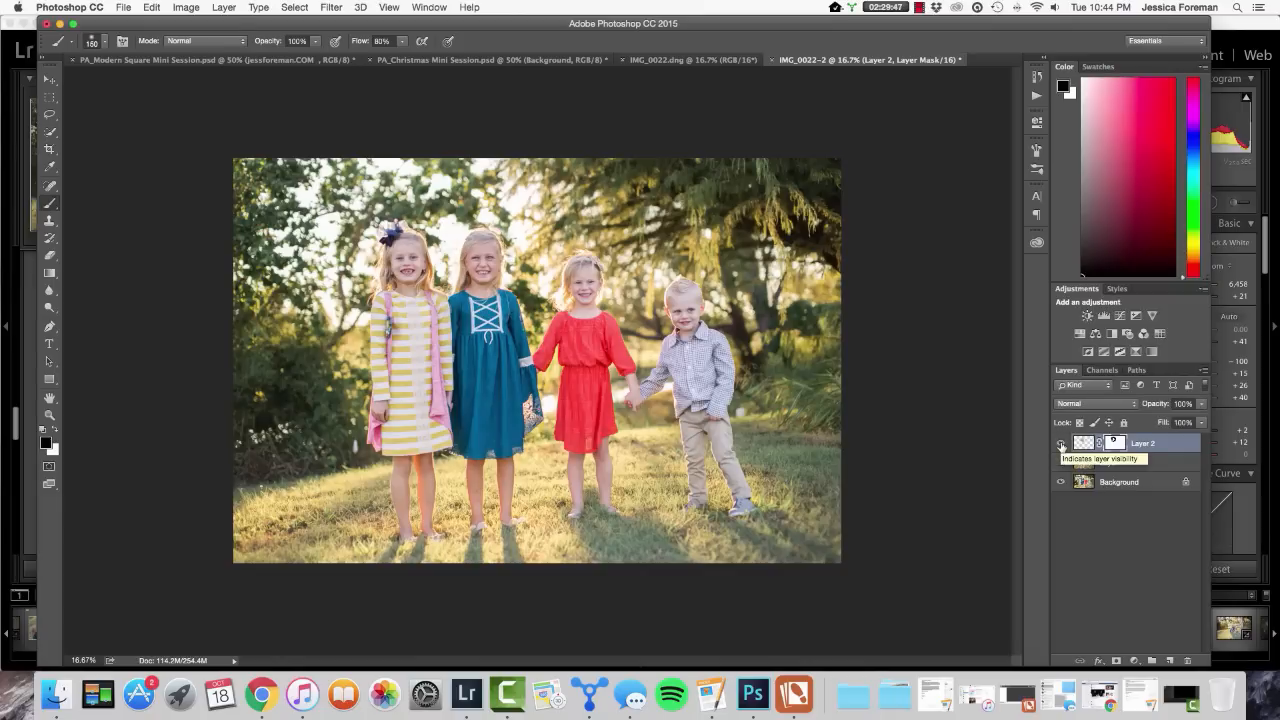
{"action": "left_click", "coordinate": [1061, 445]}
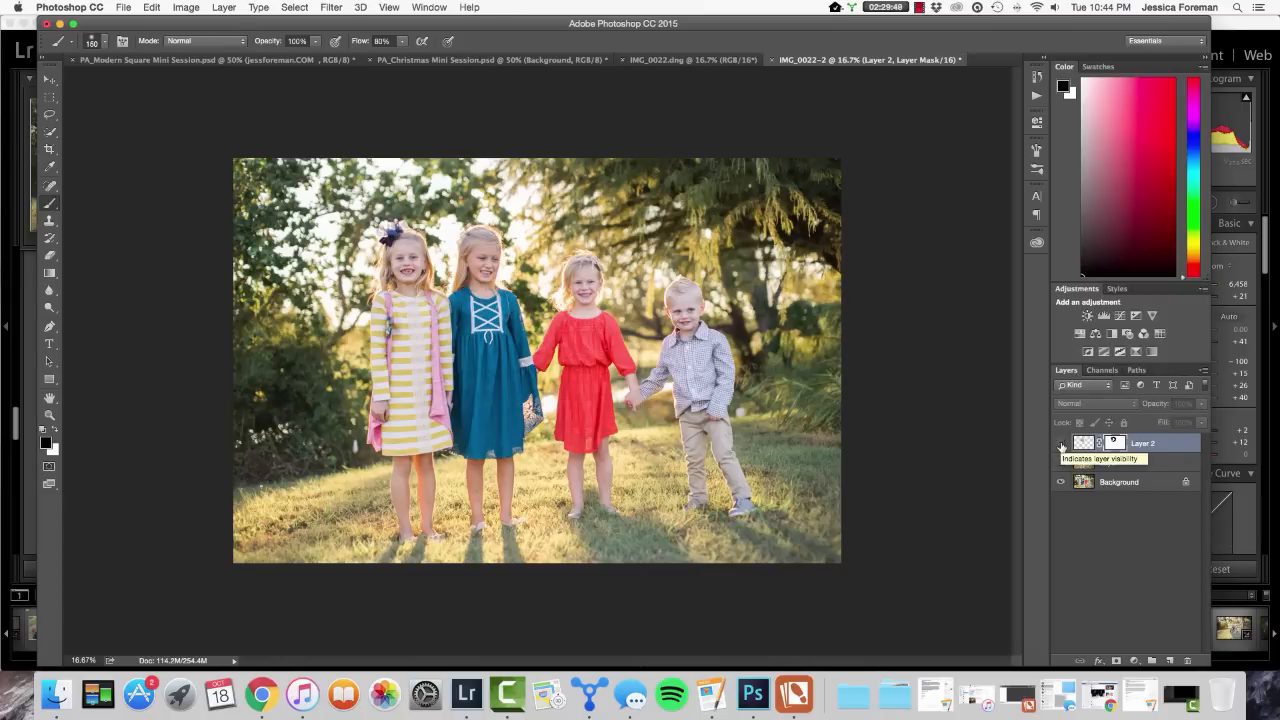
{"action": "left_click", "coordinate": [1061, 445]}
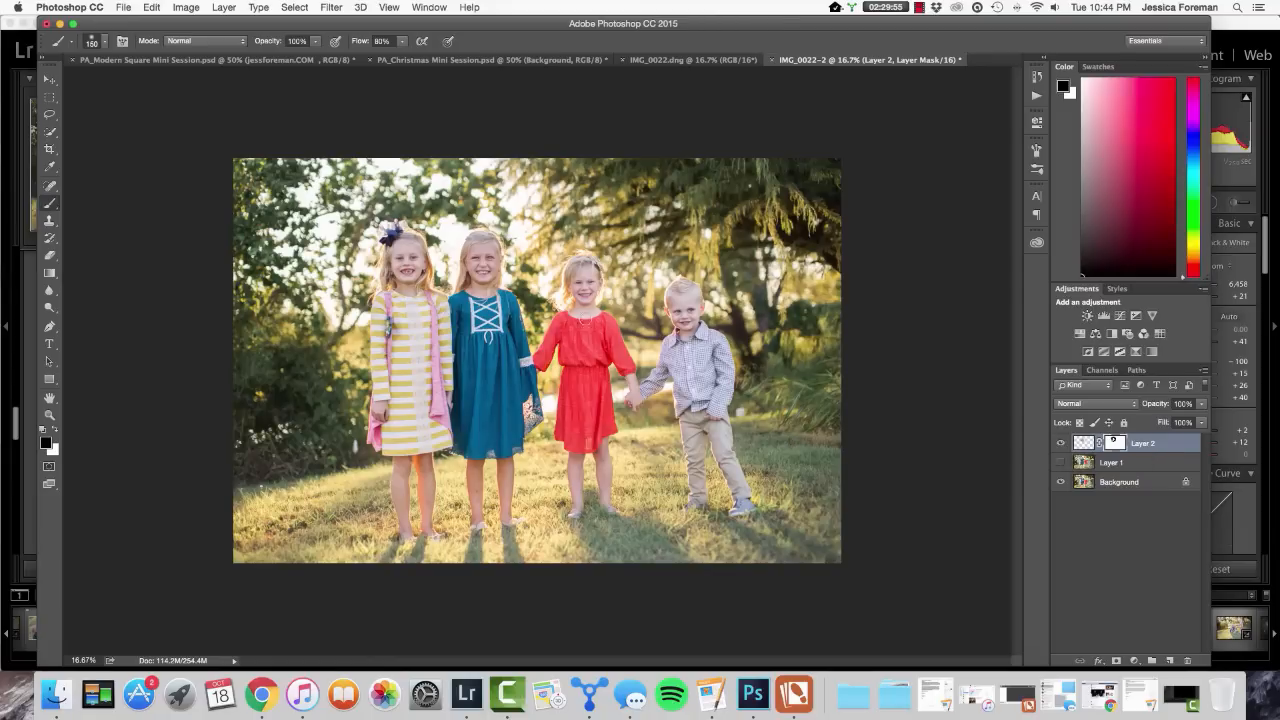
Save the head-swapped group photo and close IMG_0014.dng without saving its changes.
{"action": "left_click", "coordinate": [124, 7]}
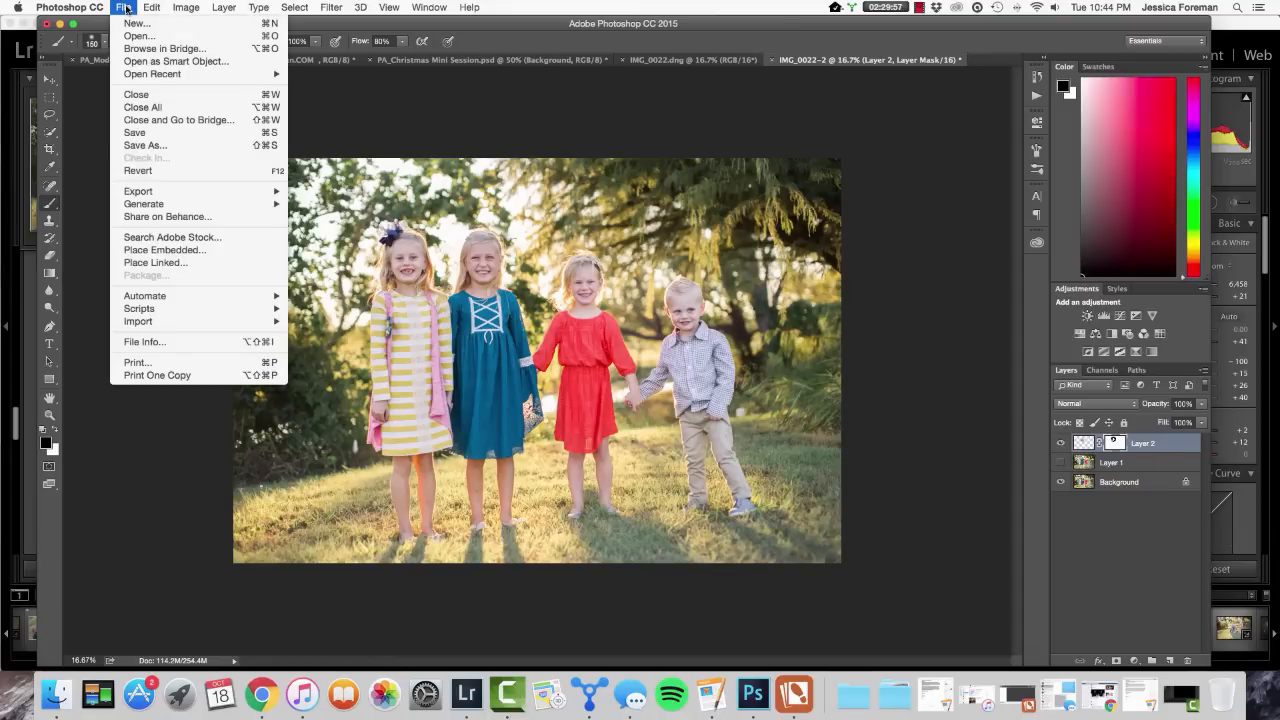
{"action": "left_click", "coordinate": [134, 132]}
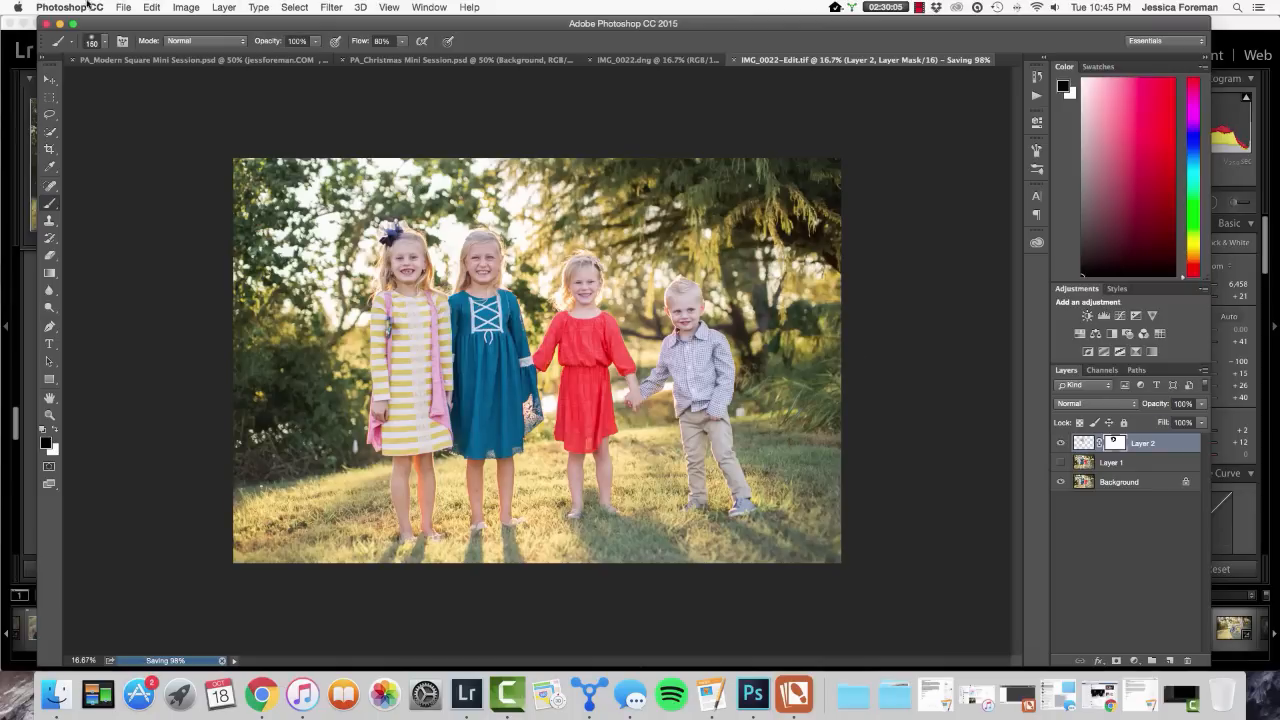
{"action": "left_click", "coordinate": [59, 23]}
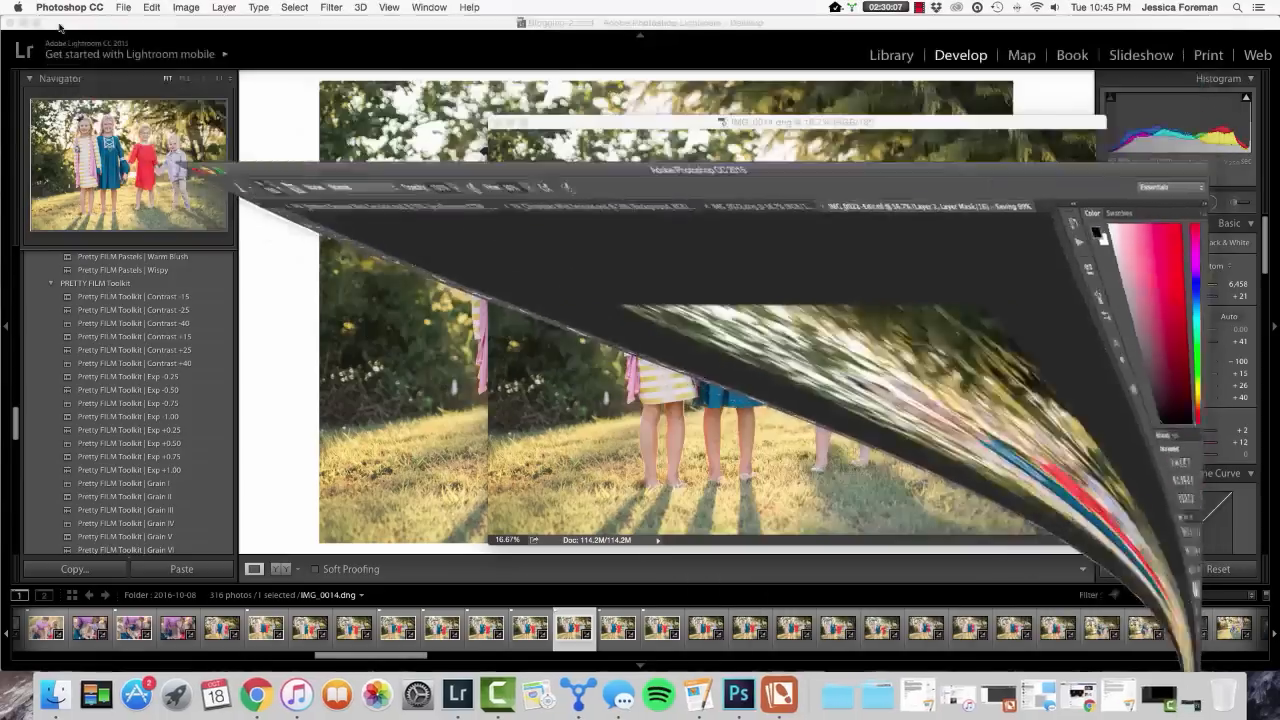
{"action": "left_click", "coordinate": [498, 122]}
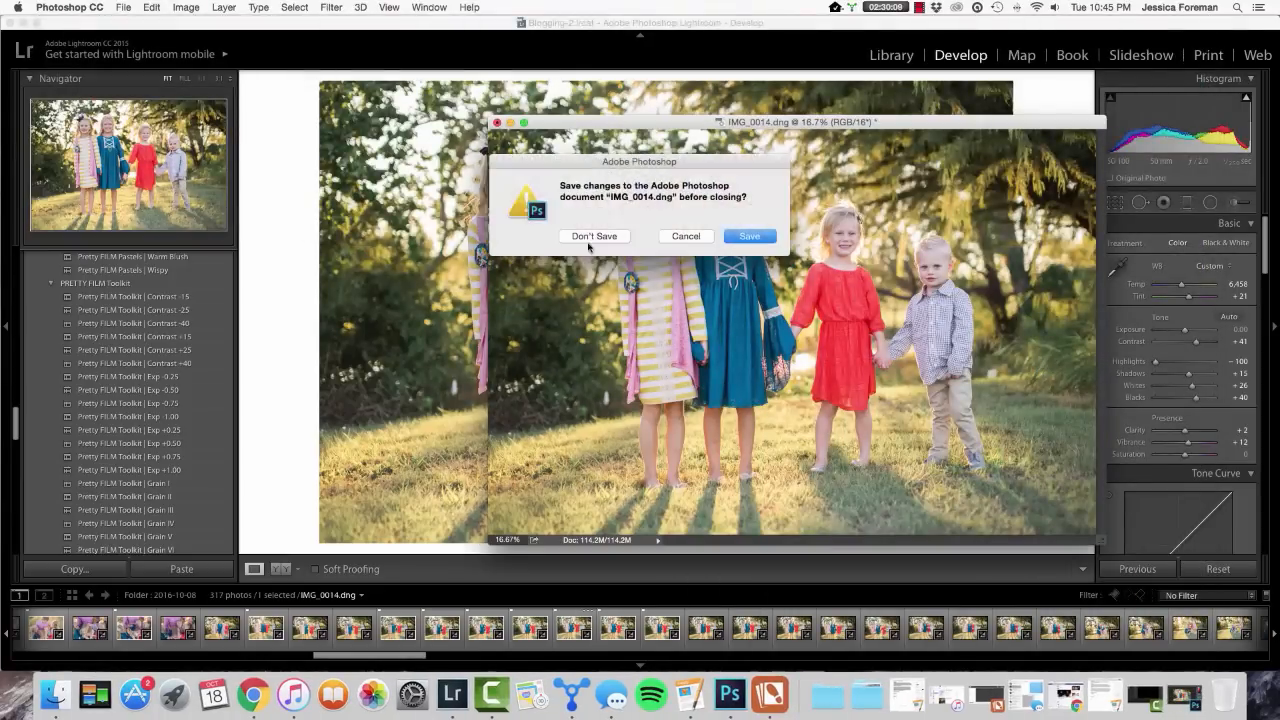
{"action": "left_click", "coordinate": [600, 237]}
In Lightroom, compare IMG_0022-Edit.tif with the original IMG_0022.dng.
{"action": "left_click", "coordinate": [645, 628]}
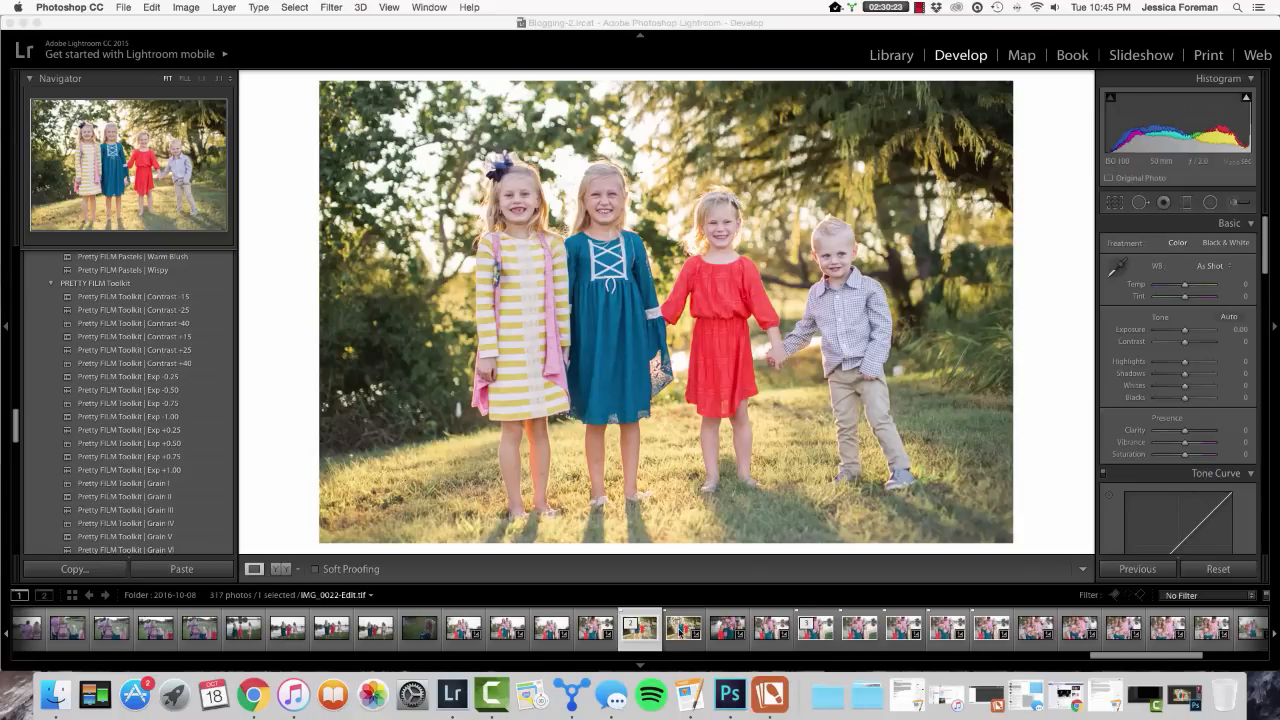
{"action": "left_click", "coordinate": [681, 629]}
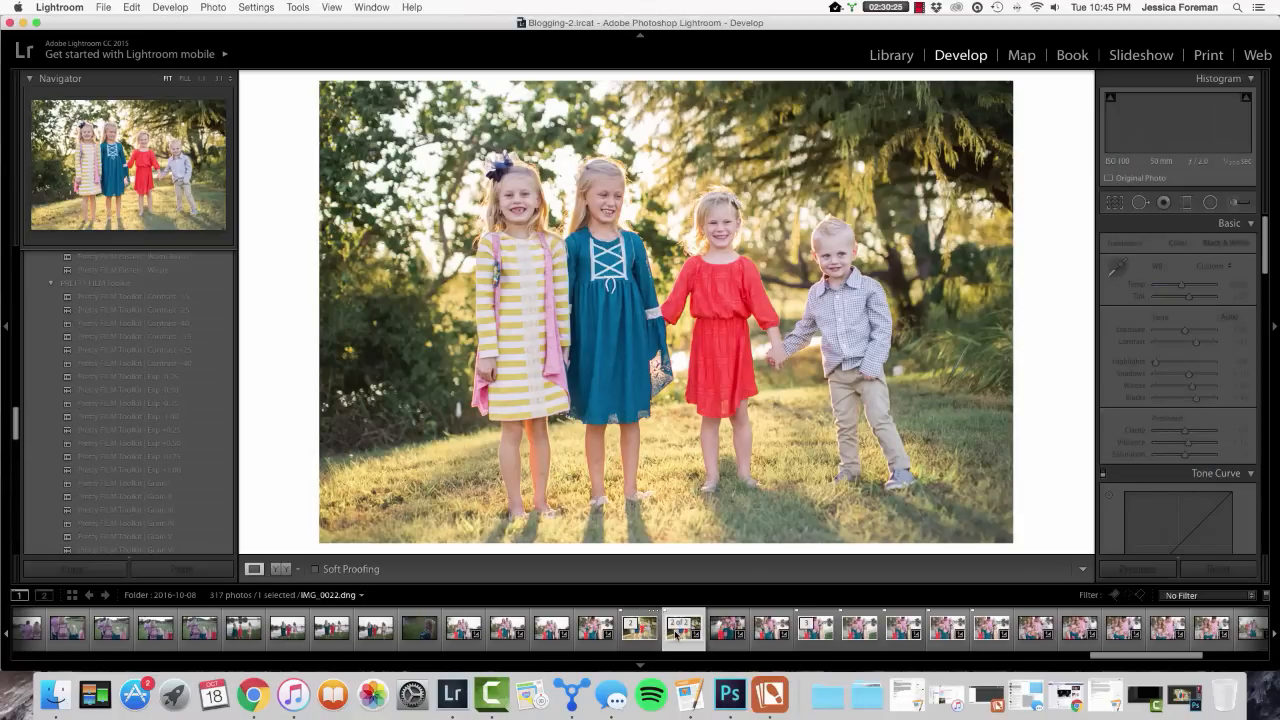
{"action": "left_click", "coordinate": [645, 638]}
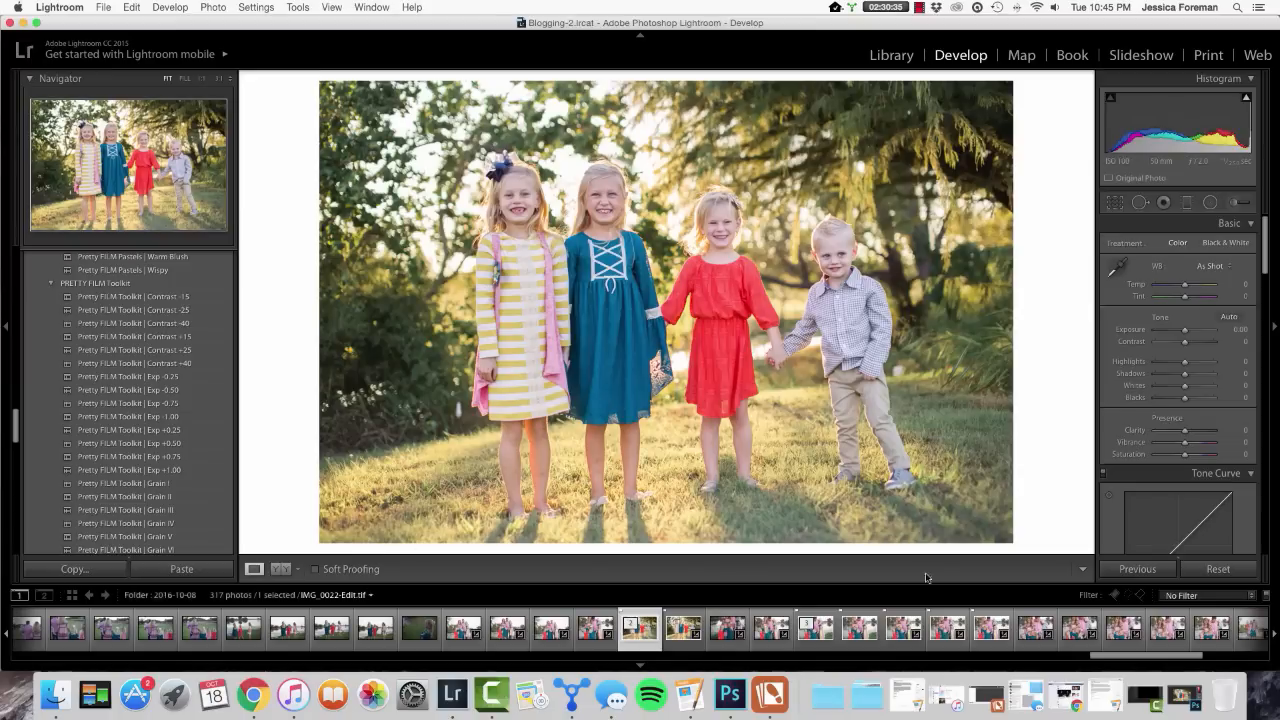
{"action": "left_click", "coordinate": [918, 10]}
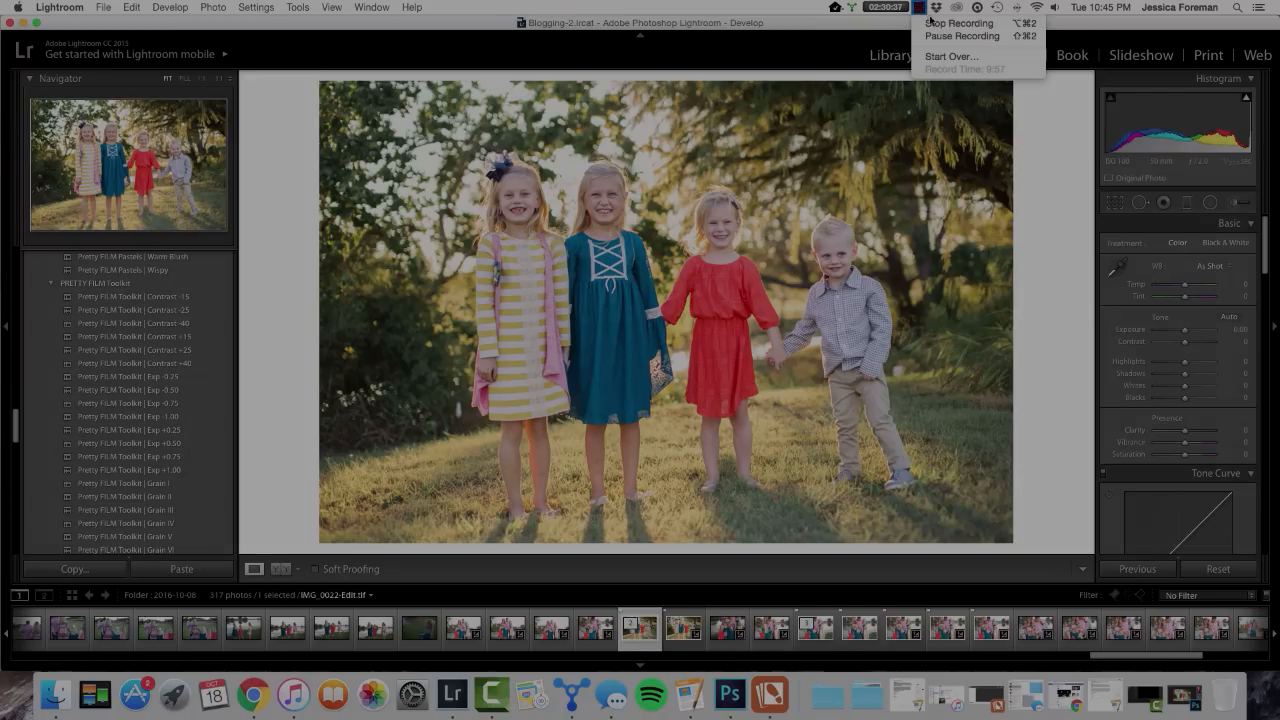